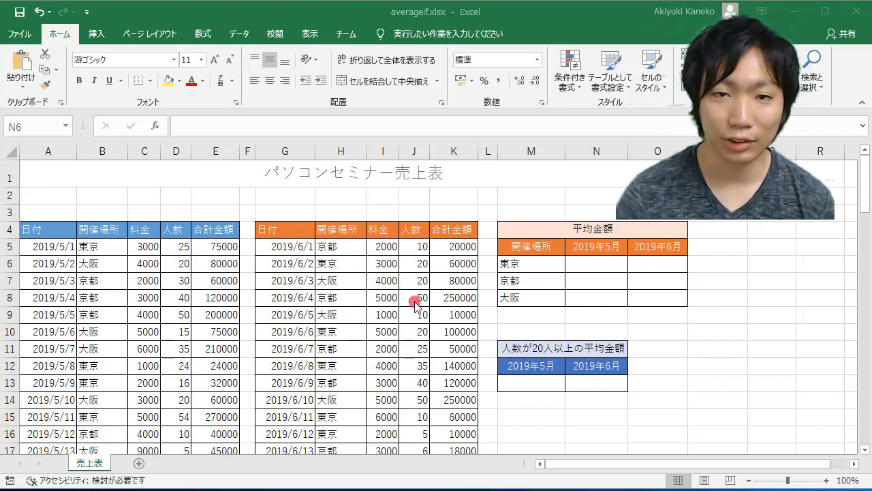
Step: Review the May and June sales rows and the June total formula in K10
left_click(605, 270)
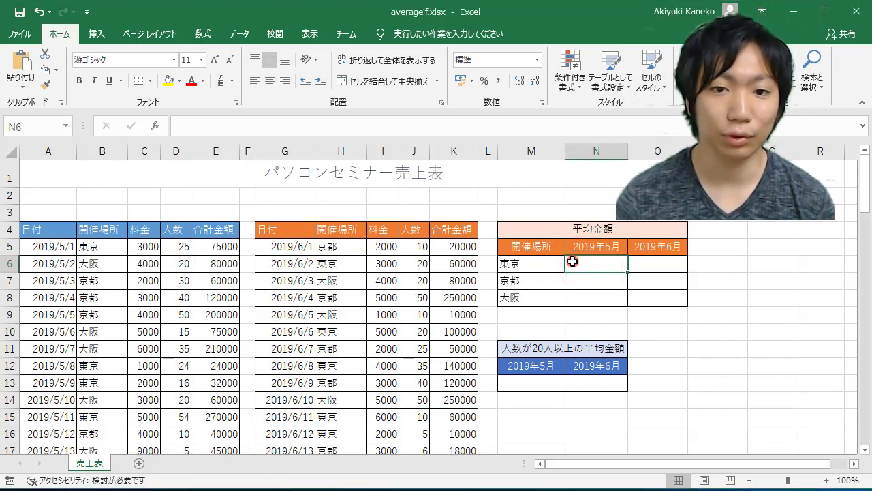
left_click(48, 244)
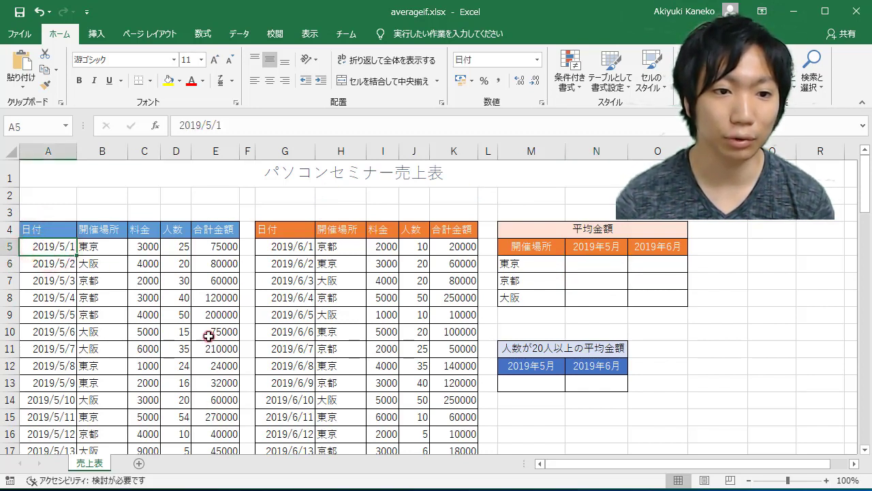
left_click_drag(293, 248, 438, 330)
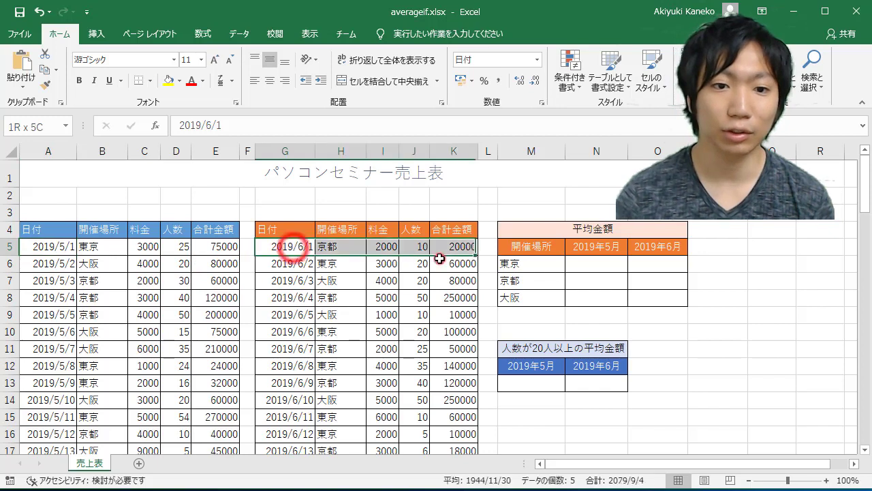
left_click(438, 330)
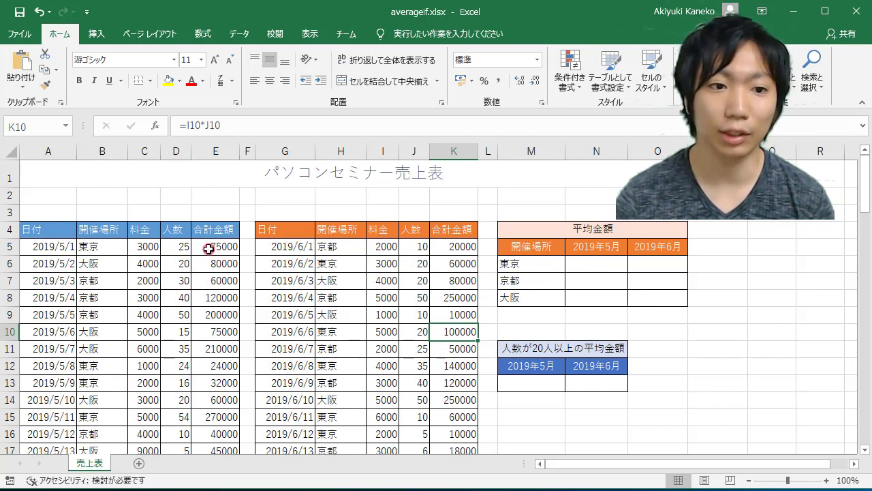
left_click(209, 248)
scroll(209, 249, "down", 1)
left_click_drag(213, 185, 210, 439)
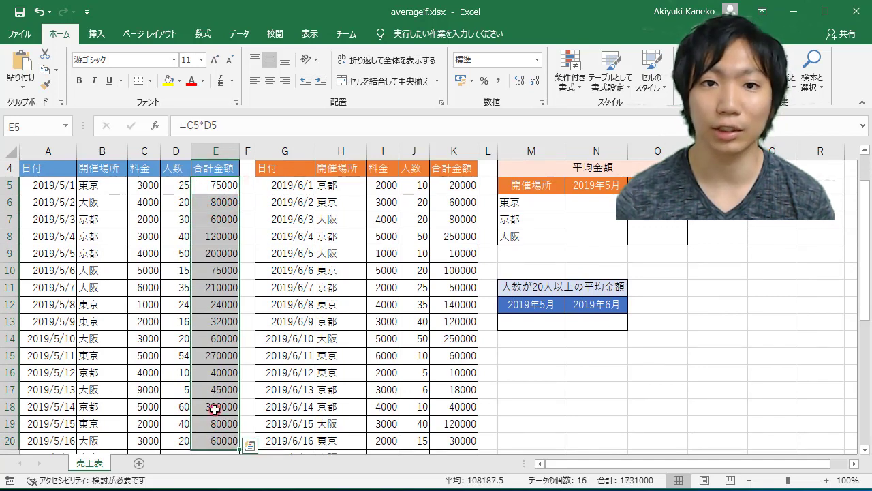
scroll(219, 379, "up", 1)
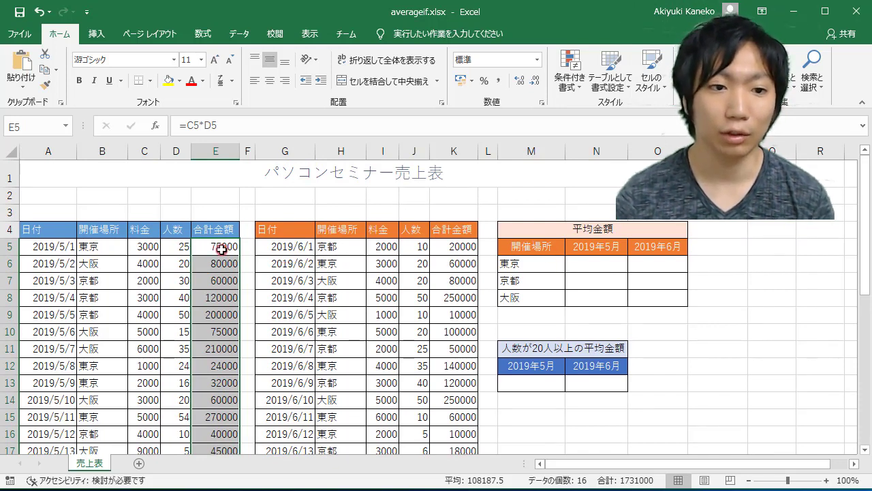
Step: Check the May totals E5:E16 and E5:E12 and the venue name 東京 in M6
left_click_drag(221, 249, 215, 434)
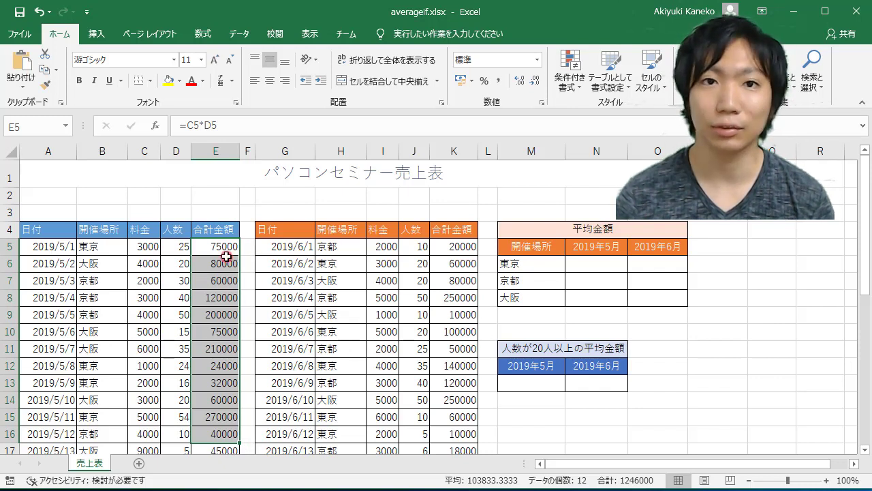
left_click(107, 249)
left_click_drag(223, 248, 206, 370)
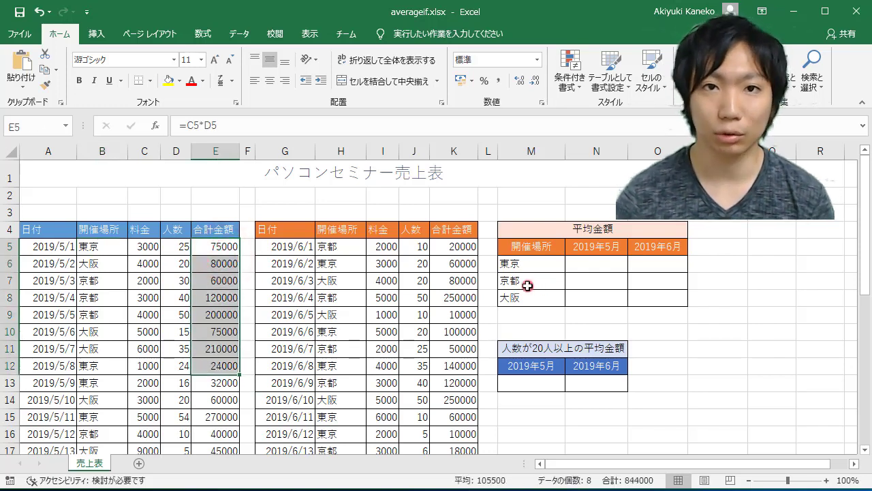
left_click(599, 268)
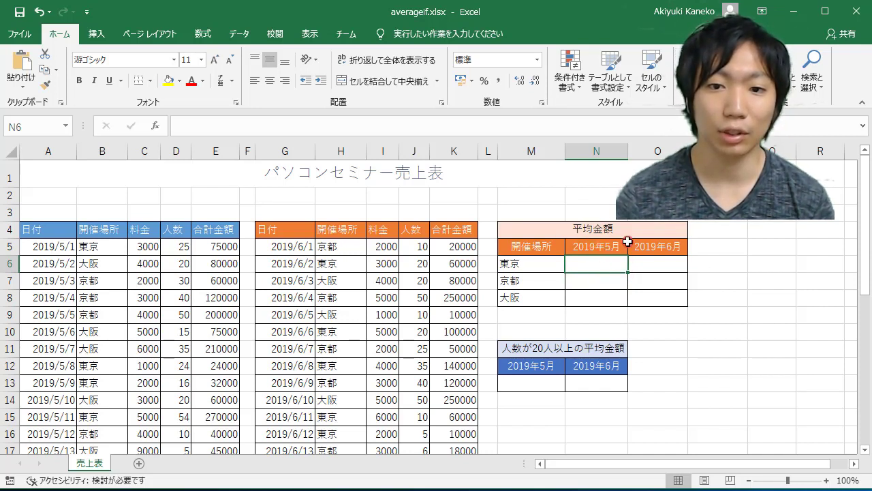
left_click(540, 260)
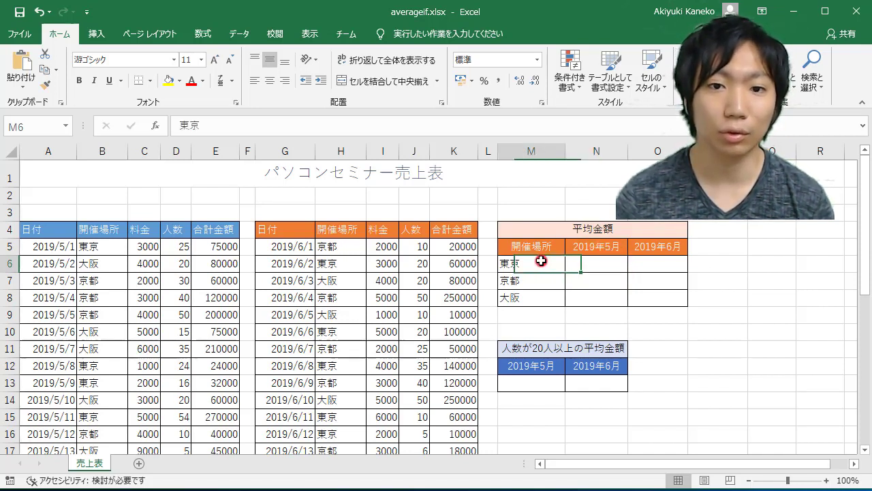
left_click(602, 265)
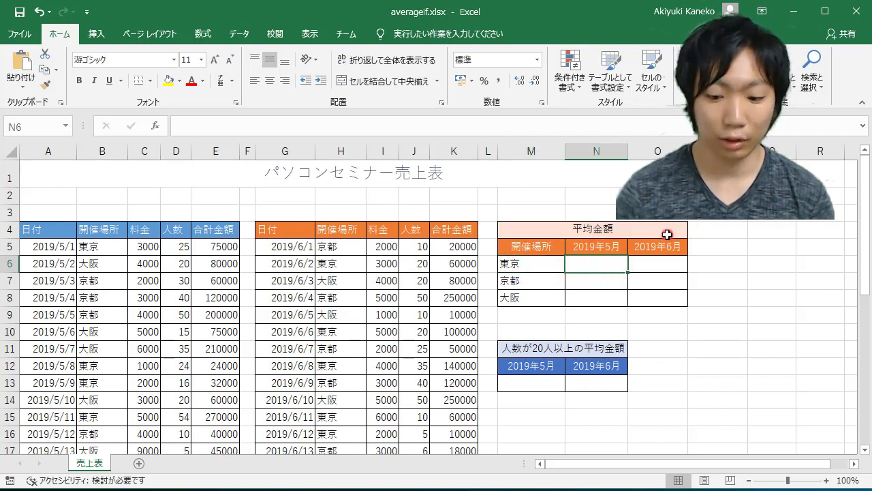
Step: Start =AVERAGEIF( in N6, trying E5:E12 as the range and then removing it
type("=a")
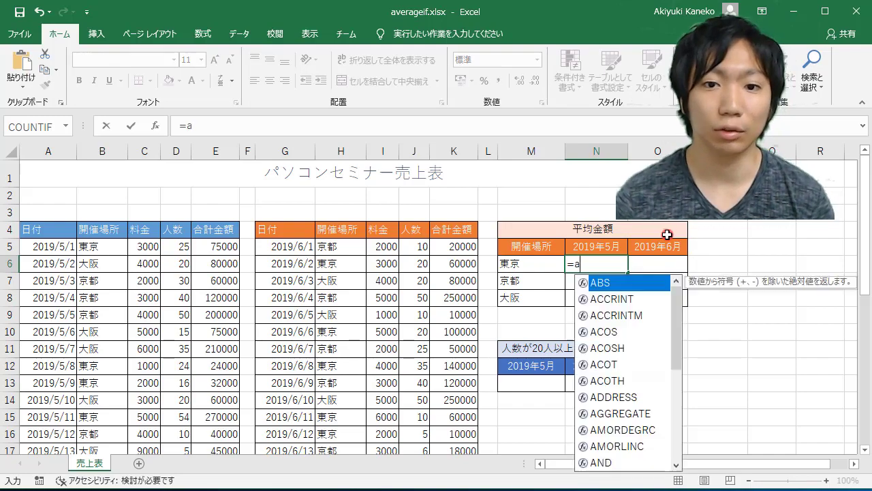
type("verage")
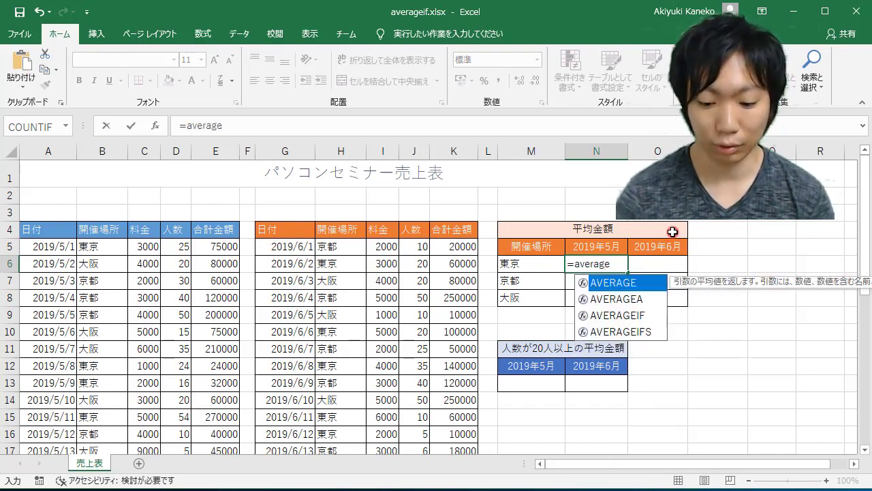
type("if")
key("Tab")
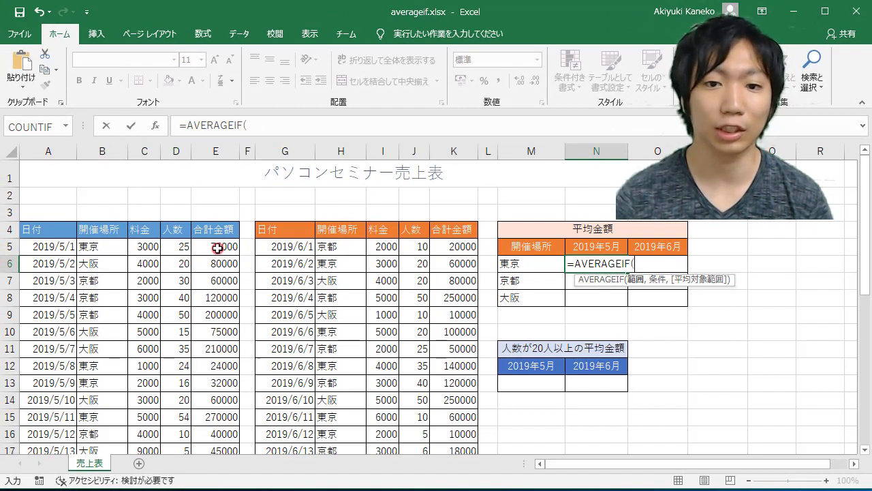
left_click_drag(218, 246, 215, 360)
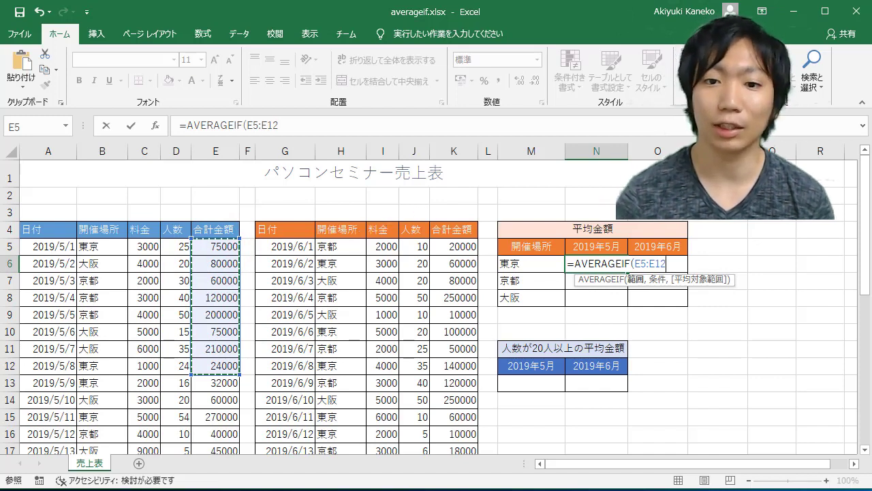
key("BackSpace")
key("BackSpace")
key("BackSpace")
key("BackSpace")
key("BackSpace")
key("BackSpace")
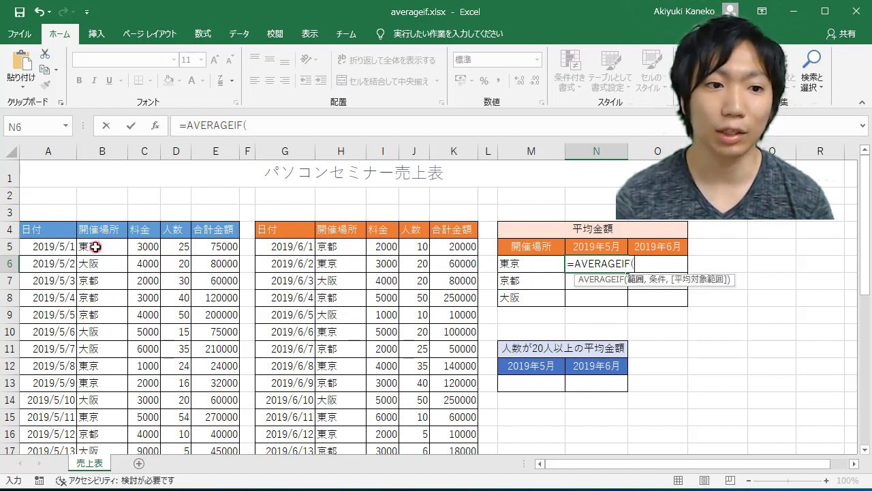
Step: Complete N6 as =AVERAGEIF(B5:B35,M6,E5:E35), which shows 103444.444
left_click(95, 246)
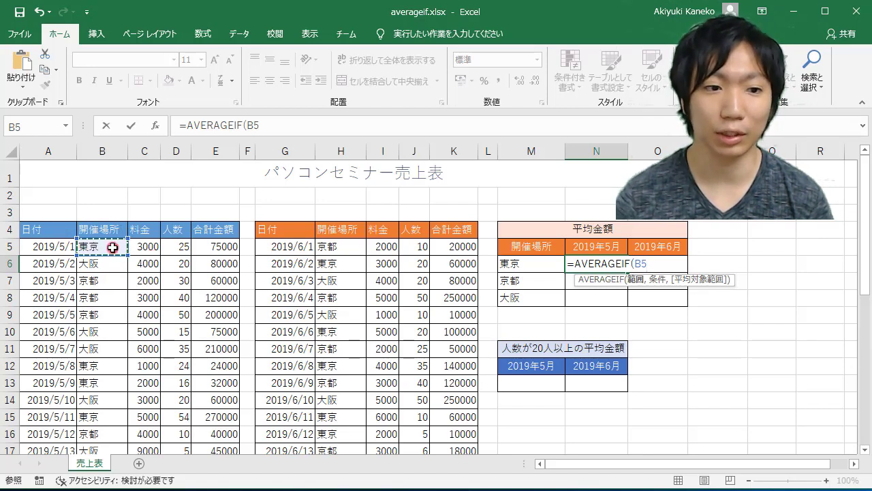
key("ctrl+shift+Down")
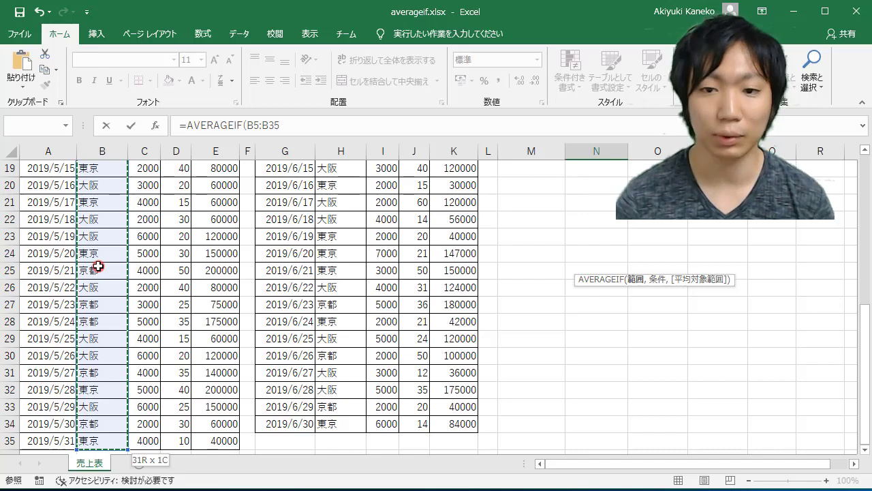
type(",")
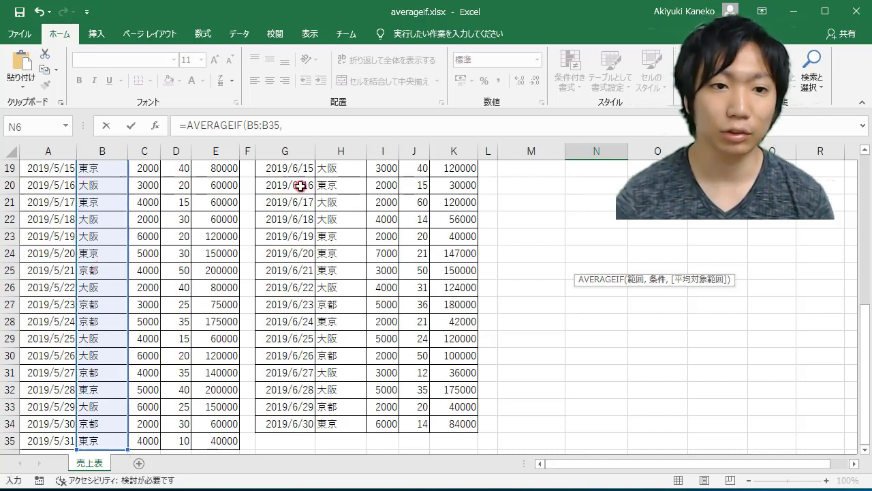
scroll(589, 228, "up", 3)
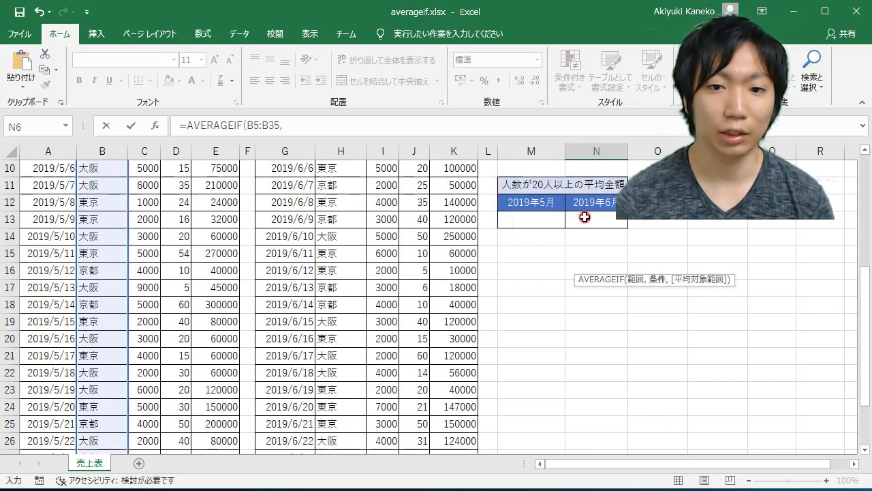
scroll(589, 218, "up", 3)
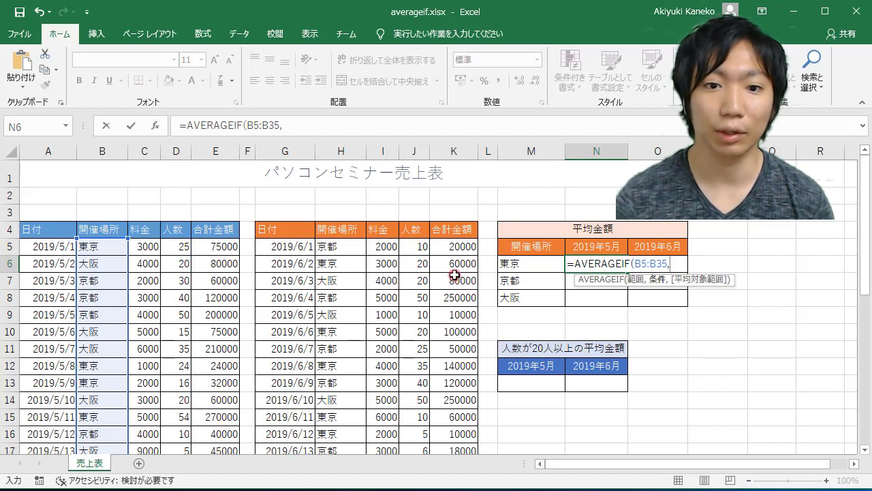
left_click(519, 263)
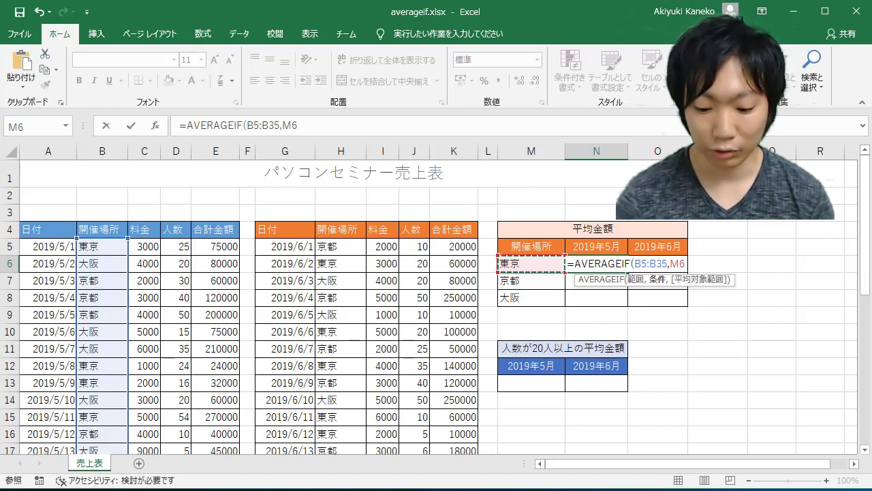
type(",")
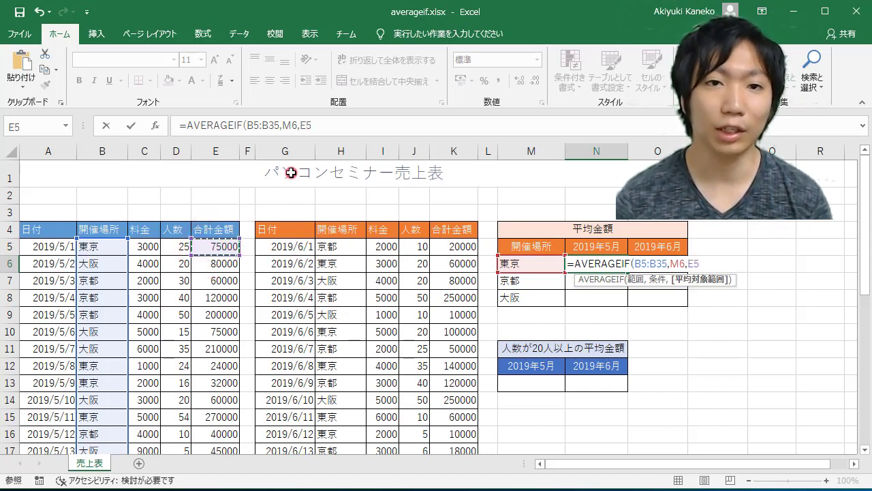
key("ctrl+shift+Down")
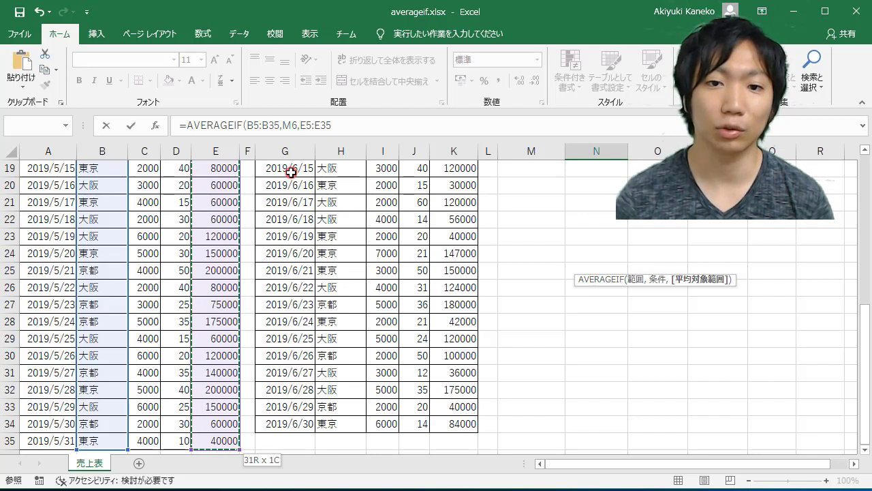
key("Return")
scroll(619, 302, "up", 1)
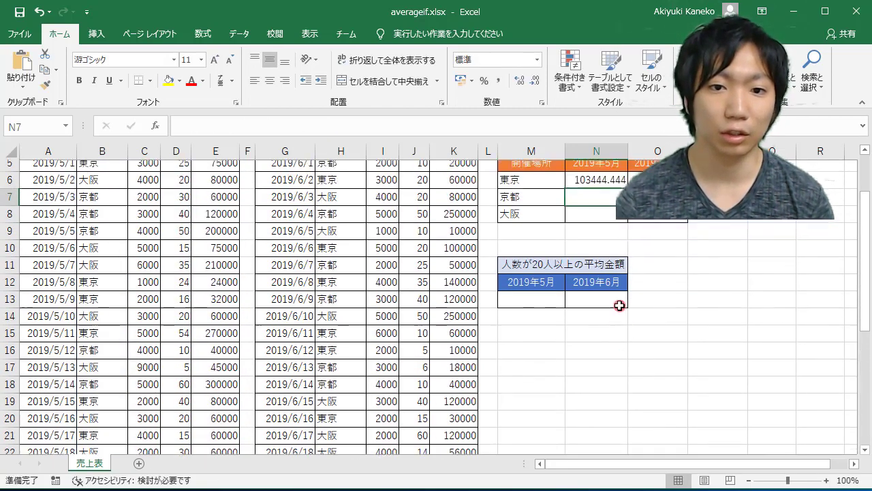
Step: Copy N6's formula down to N7:N8 and inspect the shifted ranges in N8
left_click(602, 204)
scroll(615, 267, "up", 1)
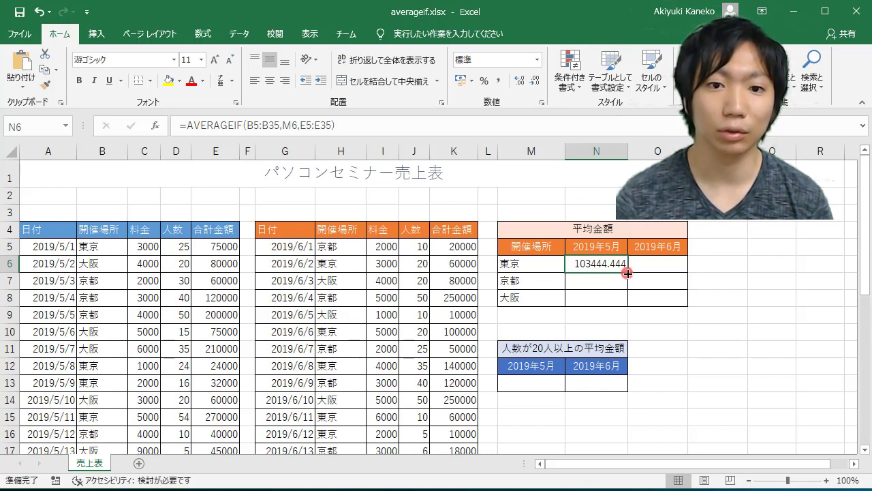
left_click_drag(627, 272, 613, 303)
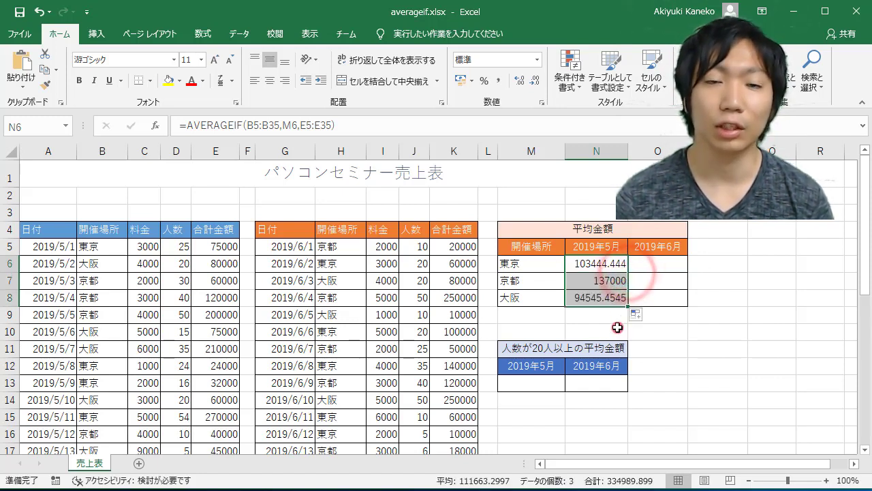
left_click(597, 282)
left_click(598, 300)
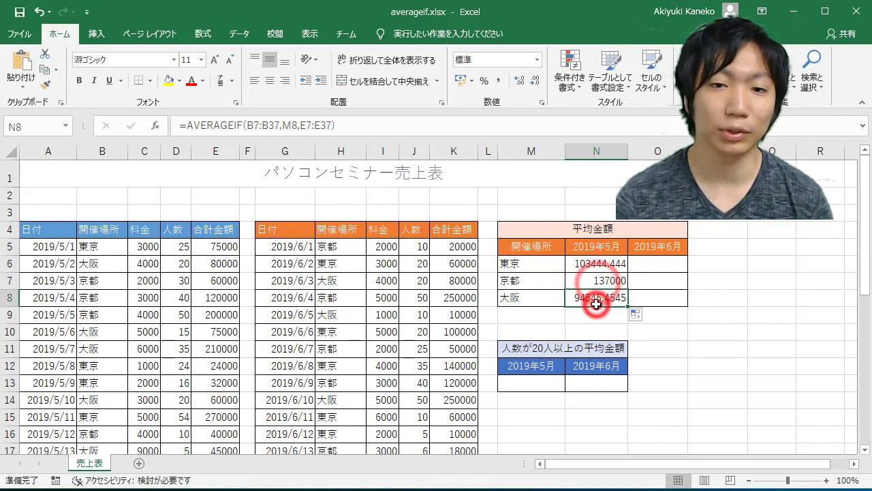
key("F2")
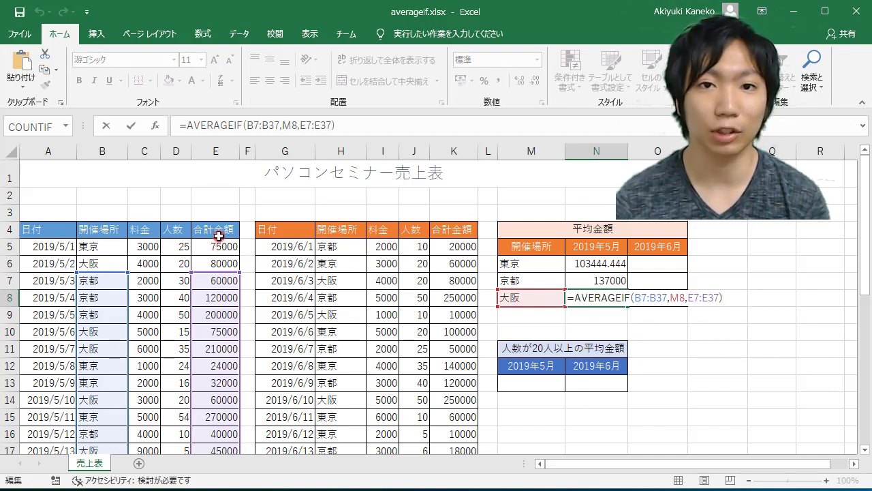
key("ctrl+Return")
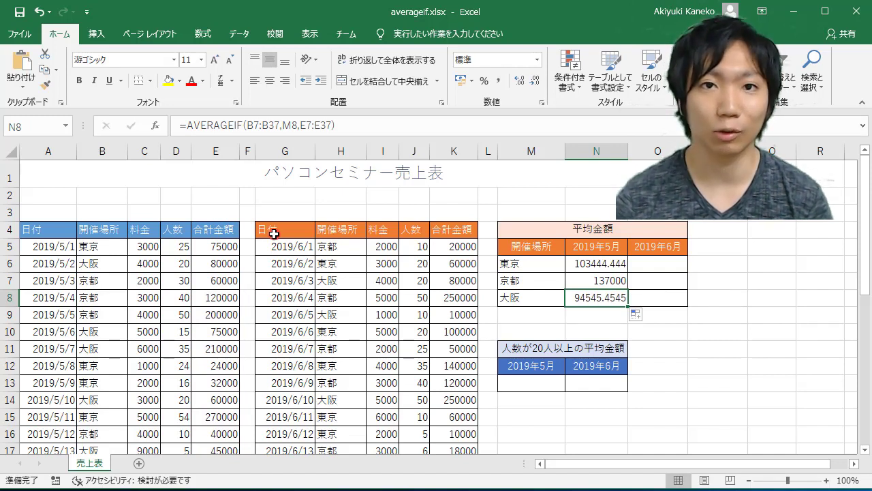
Step: Delete the incorrect May averages in N7:N8 and return to N6
left_click_drag(593, 280, 589, 300)
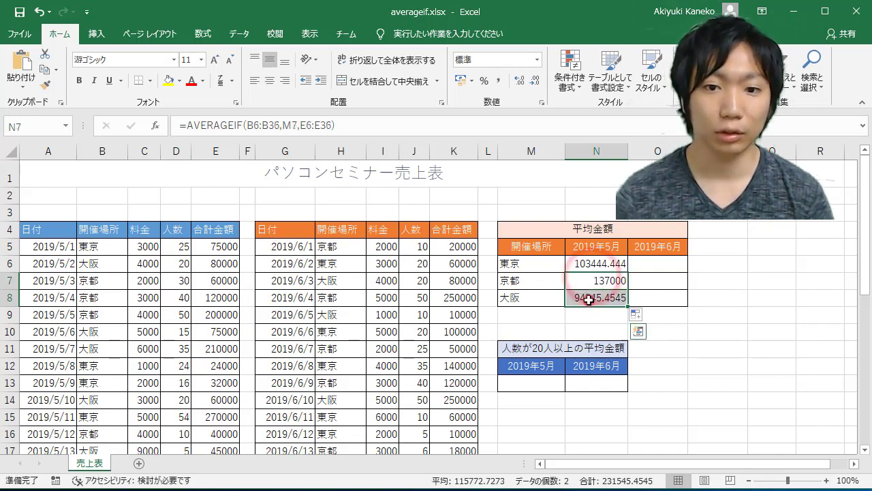
key("Delete")
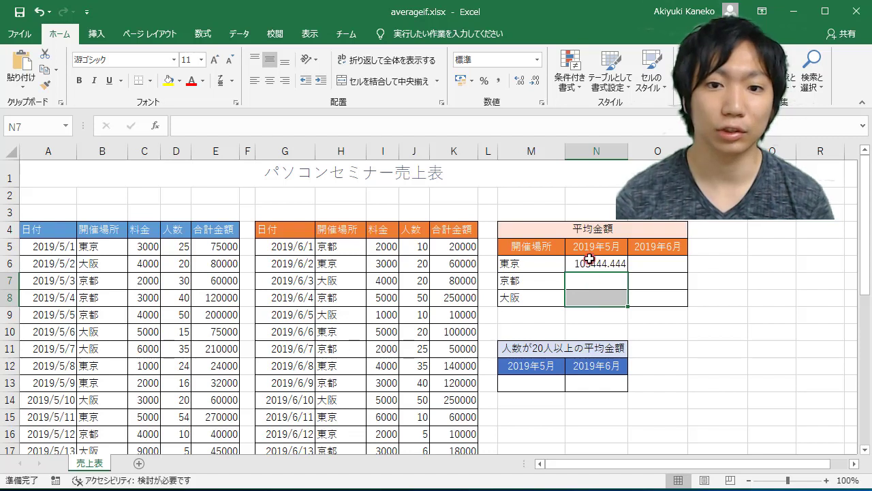
left_click(589, 263)
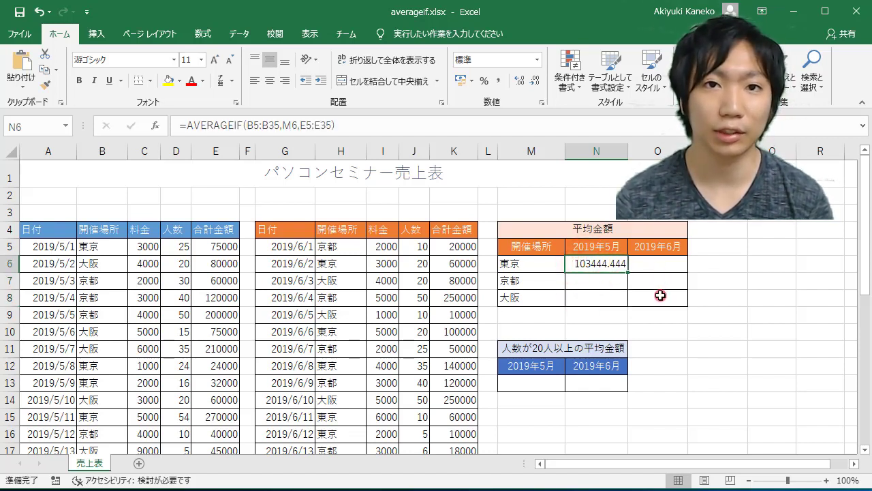
Step: Lock N6's ranges as $B$5:$B$35 and $E$5:$E$35, keeping the result 103444.444
key("F2")
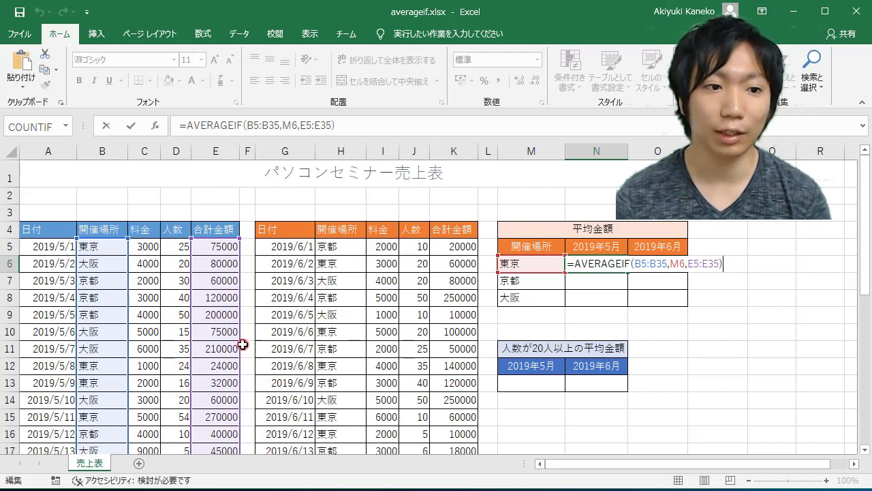
left_click(638, 262)
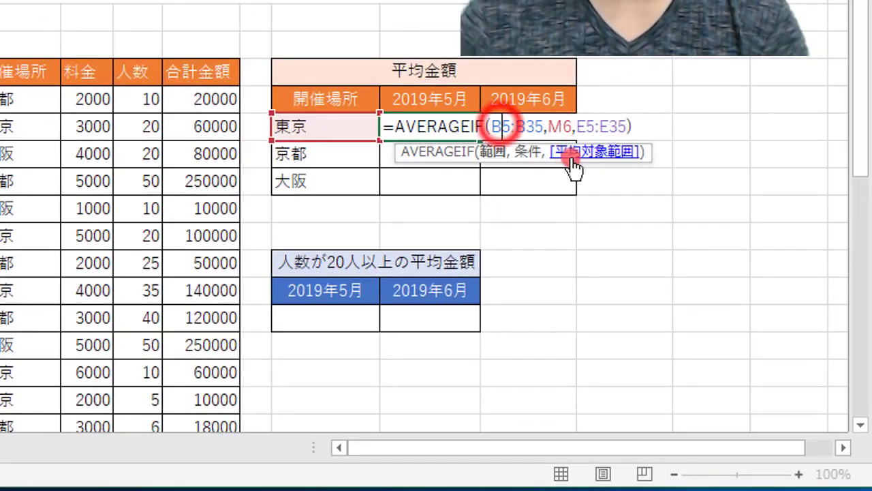
key("F4")
double_click(550, 128)
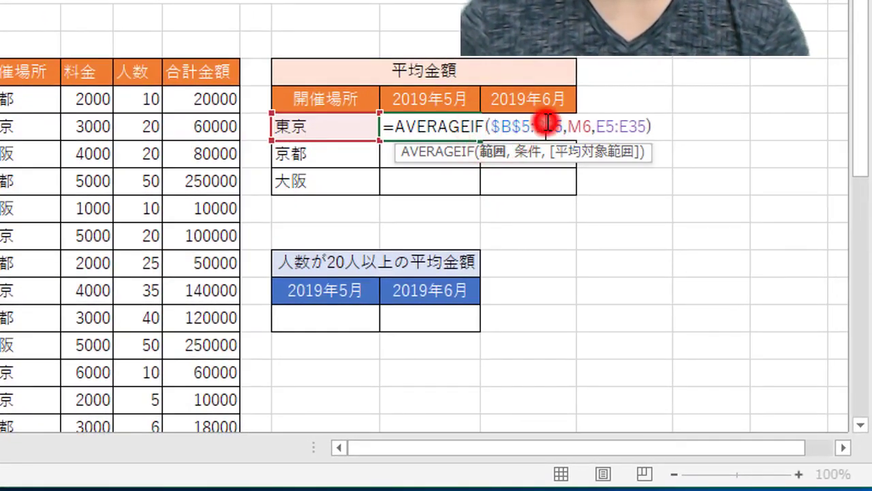
key("F4")
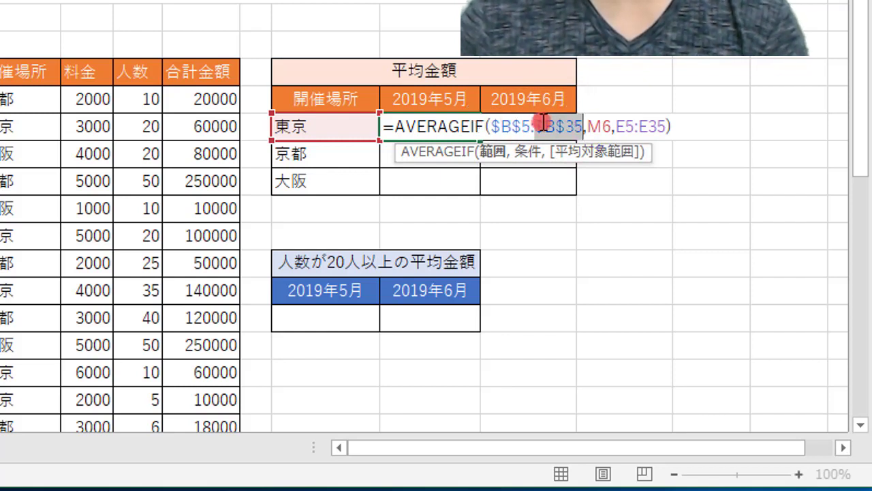
left_click(624, 126)
key("F4")
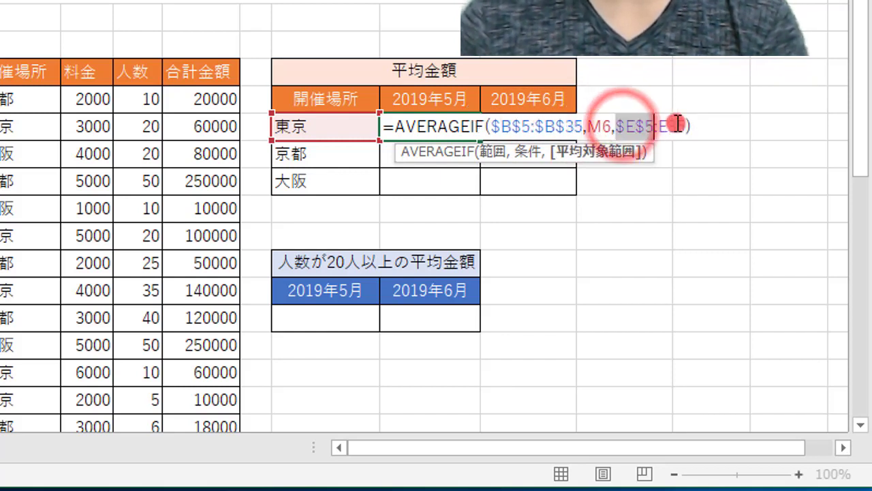
double_click(669, 125)
key("F4")
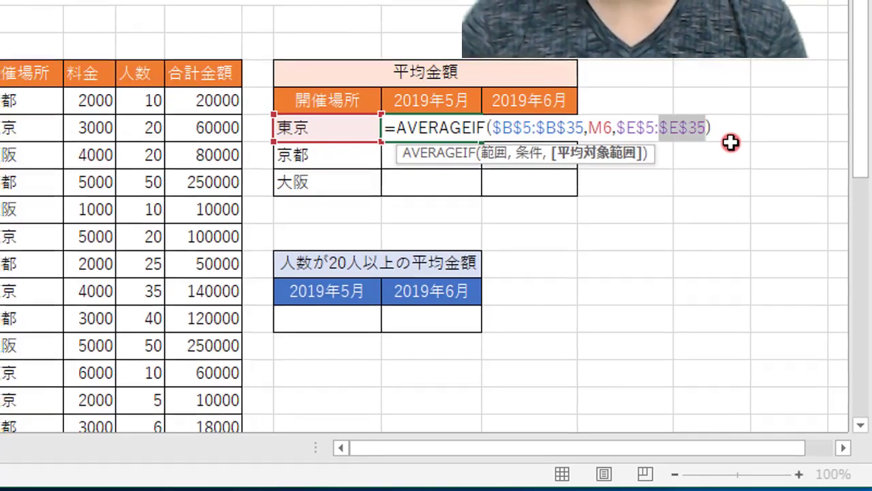
key("Return")
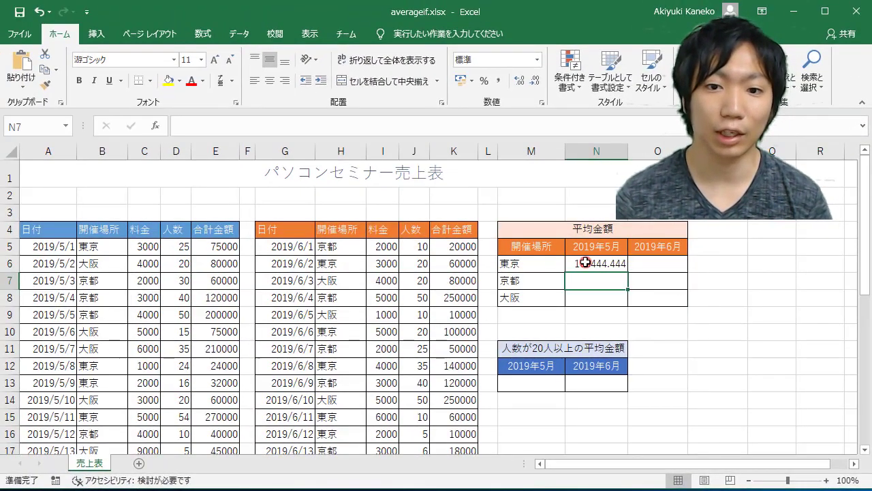
left_click(596, 262)
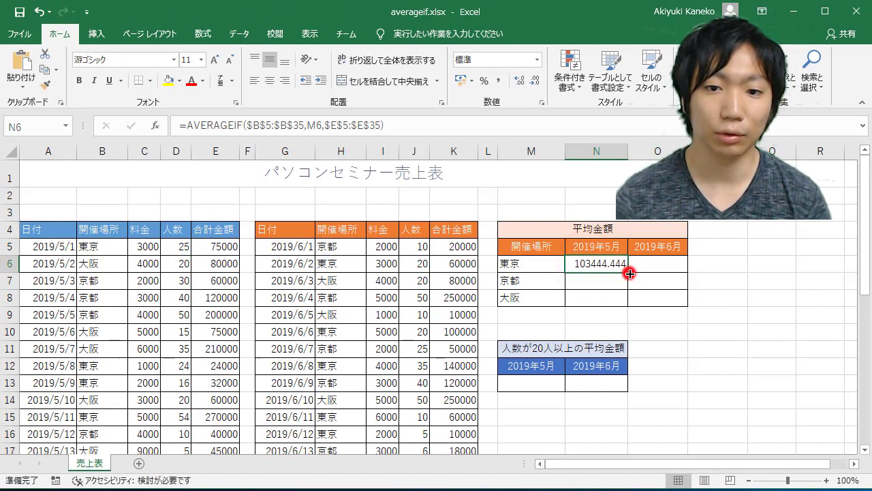
Step: Copy the locked May formula to N7:N8, giving 京都 137000 and 大阪 93333.3333
left_click_drag(629, 273, 630, 304)
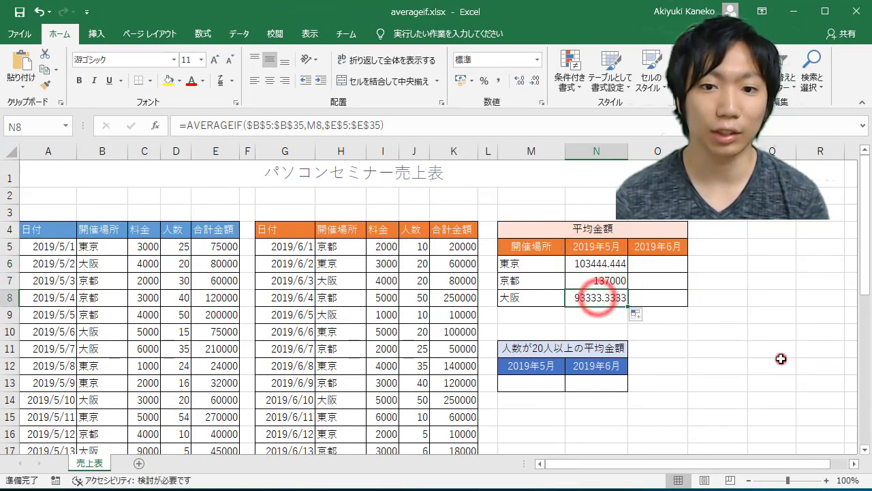
key("F2")
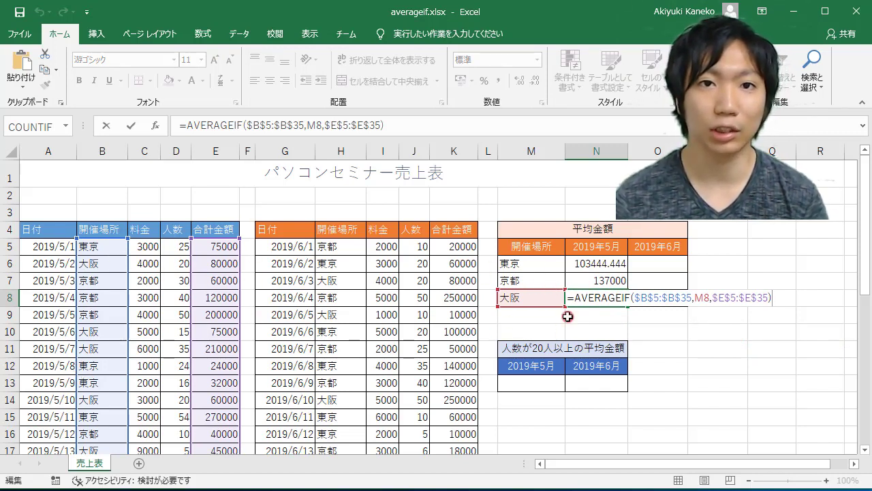
left_click(703, 298)
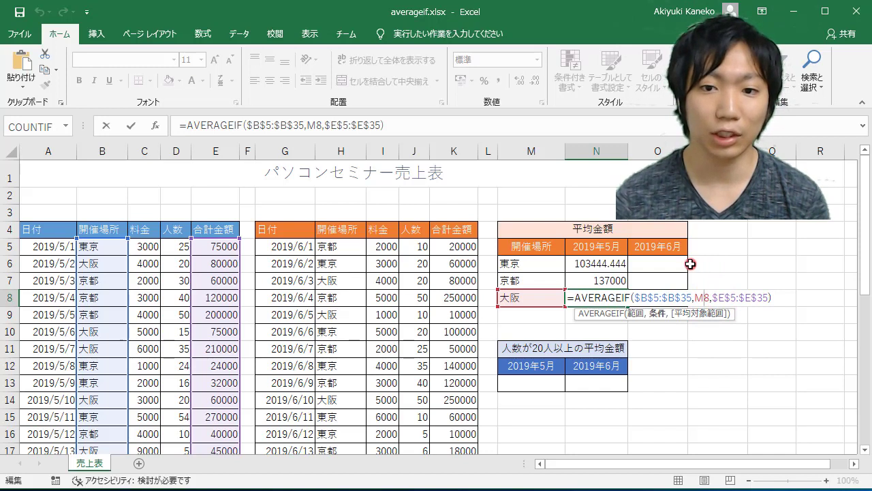
key("ctrl+Return")
left_click(657, 265)
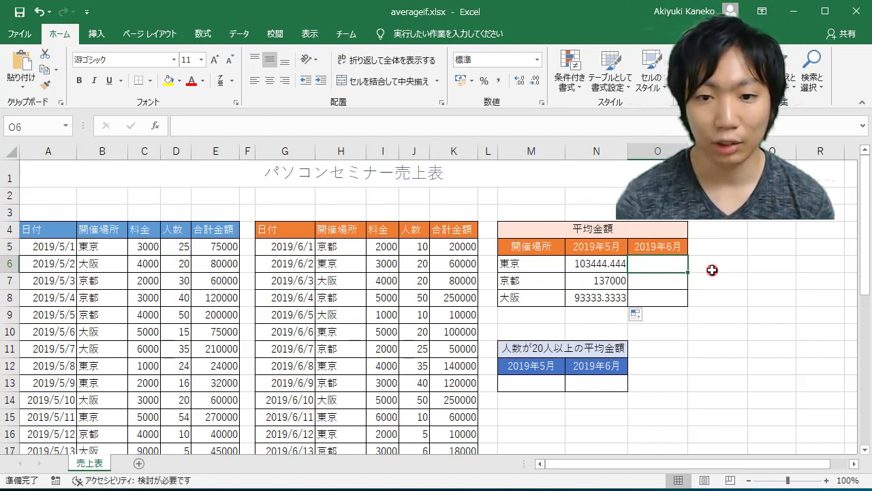
Step: Enter =AVERAGEIF($H$5:$H$34,M6,$K$5:$K$34) in O6, giving 東京's June average 78454.5455
type("=average")
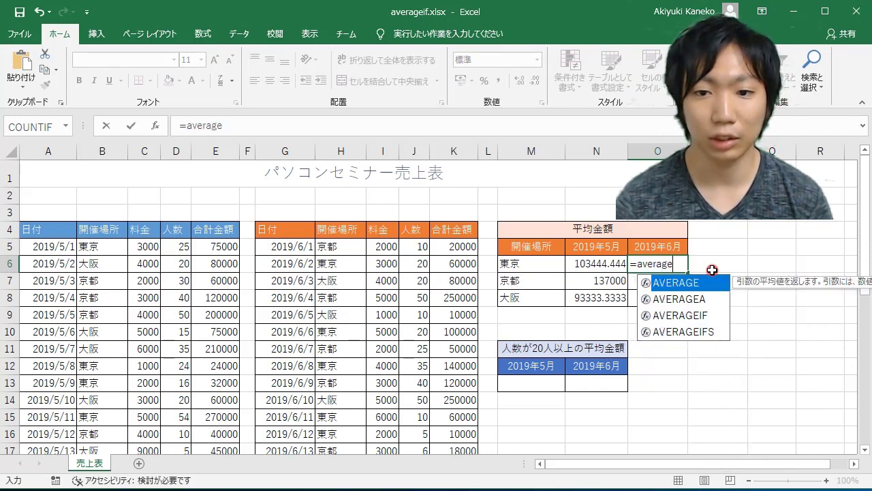
type("if")
key("Tab")
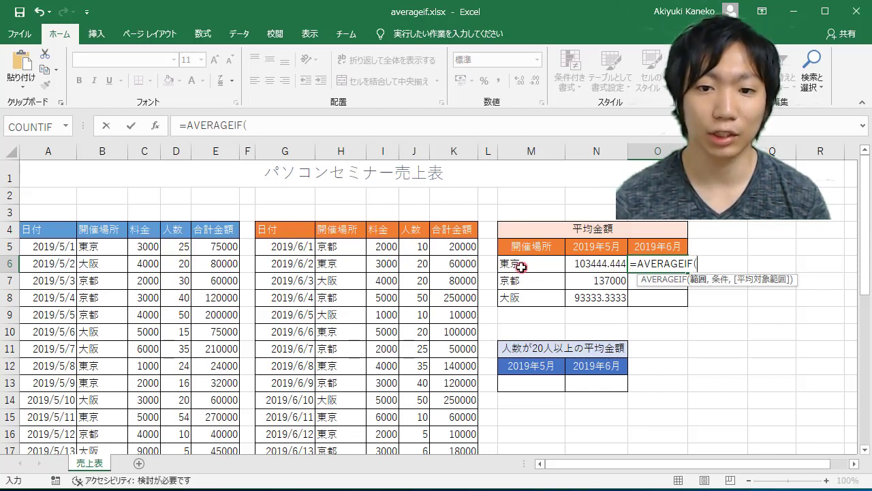
left_click(333, 246)
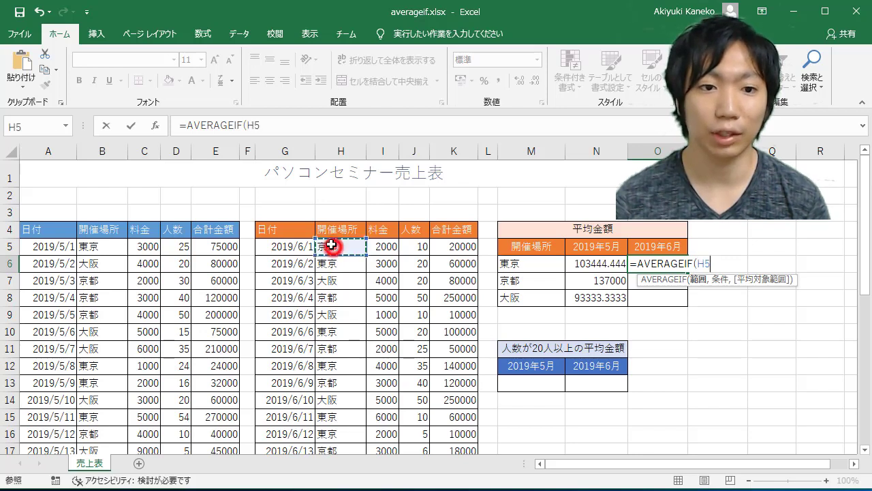
key("ctrl+shift+Down")
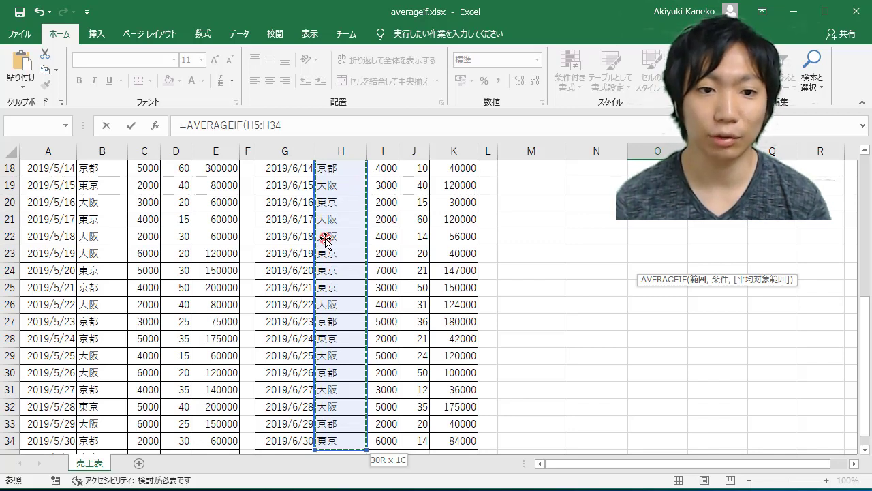
key("F4")
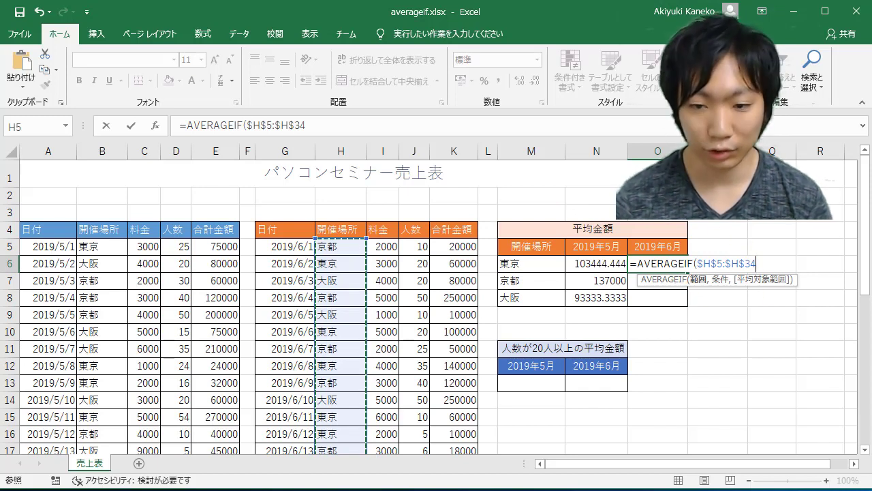
type(",")
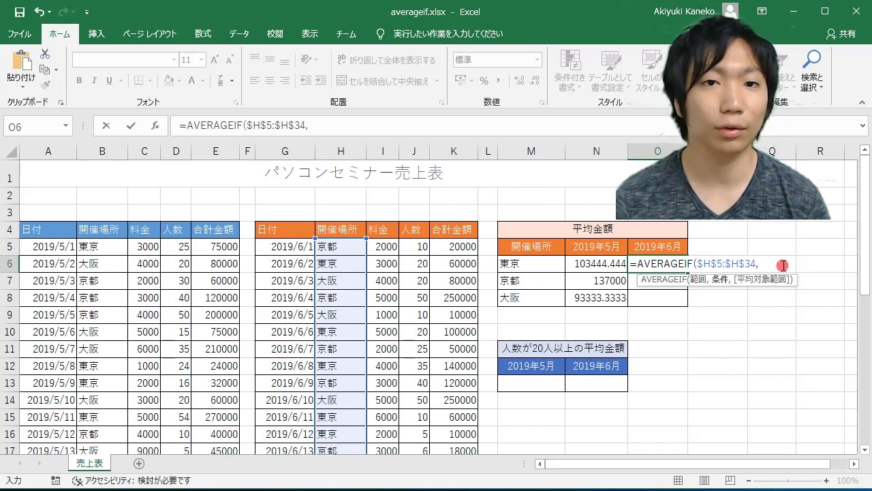
left_click(523, 267)
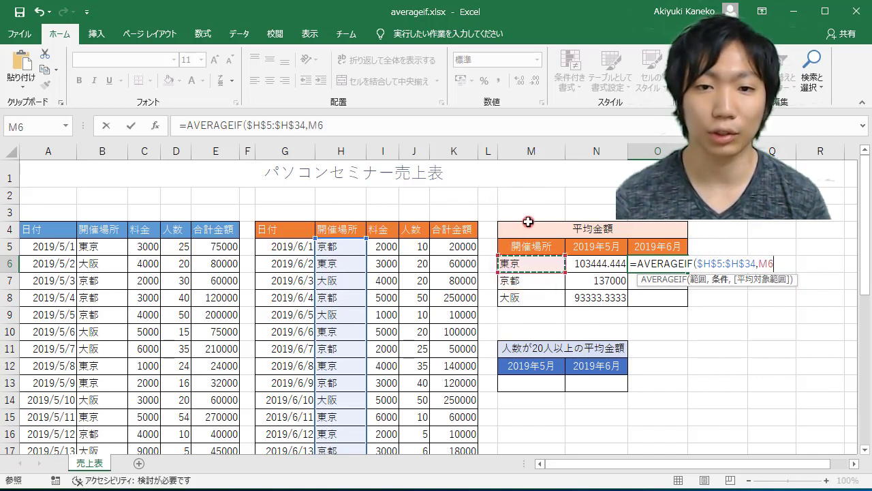
type(",")
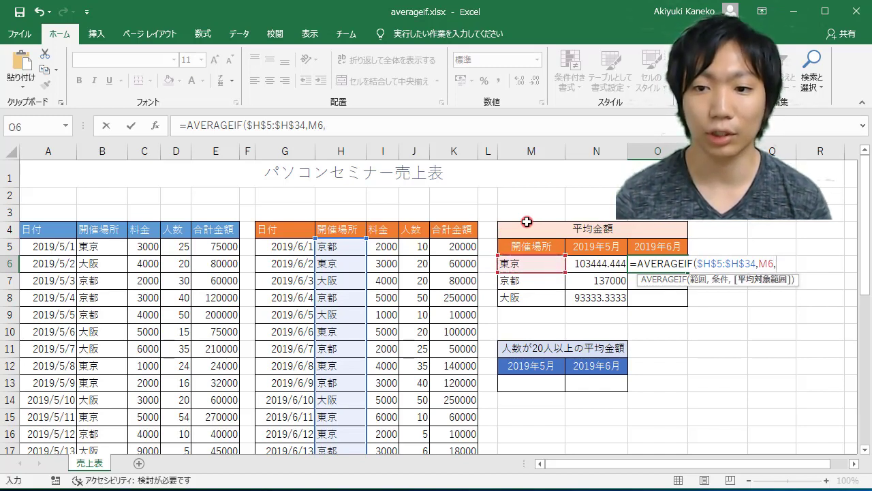
left_click(447, 243)
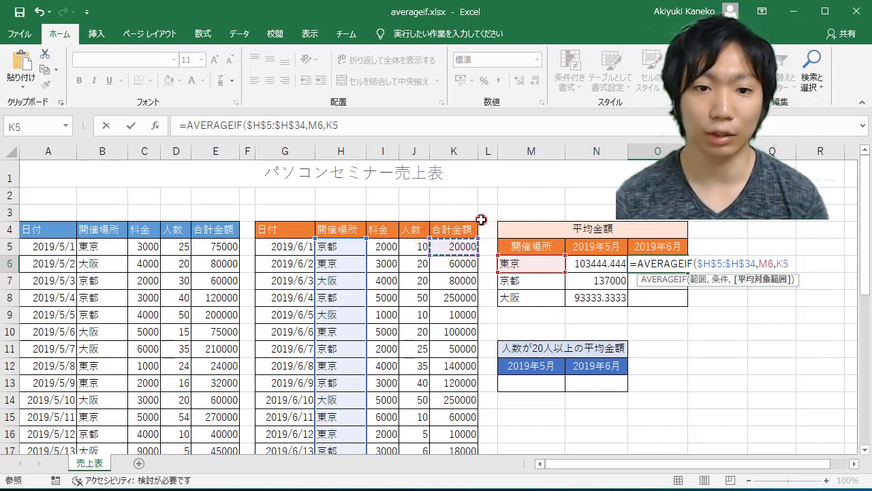
key("ctrl+shift+Down")
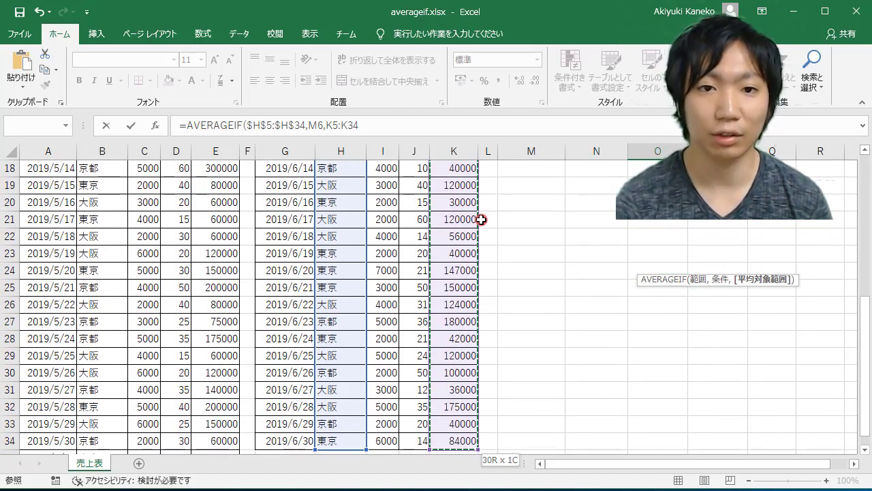
key("F4")
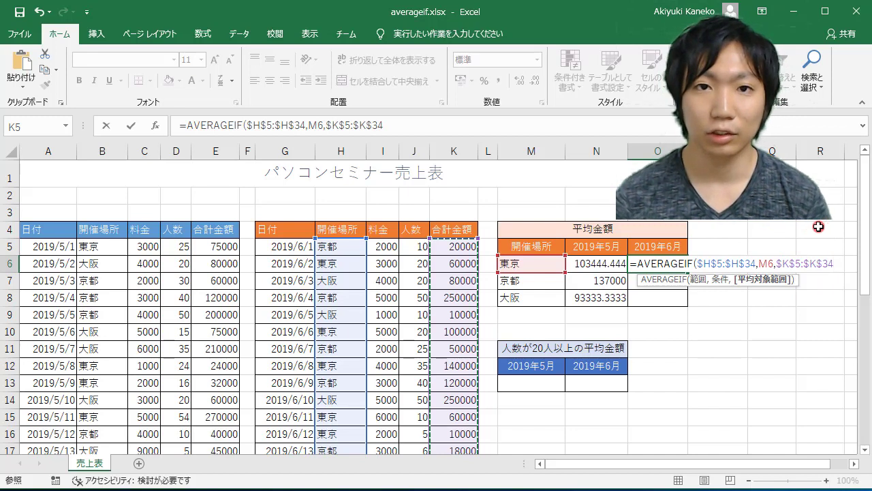
key("Return")
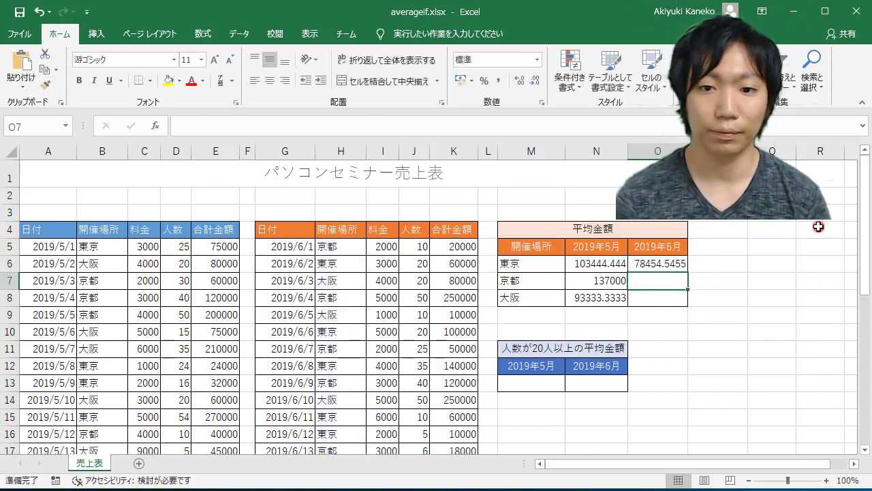
Step: Fill O6's June formula down to O7:O8, giving 90888.8889 and 109100
left_click(655, 264)
double_click(687, 271)
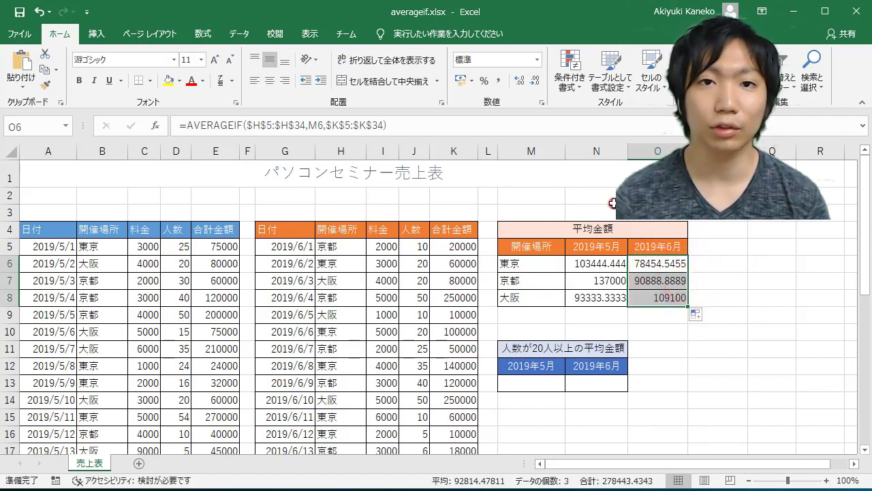
left_click(724, 218)
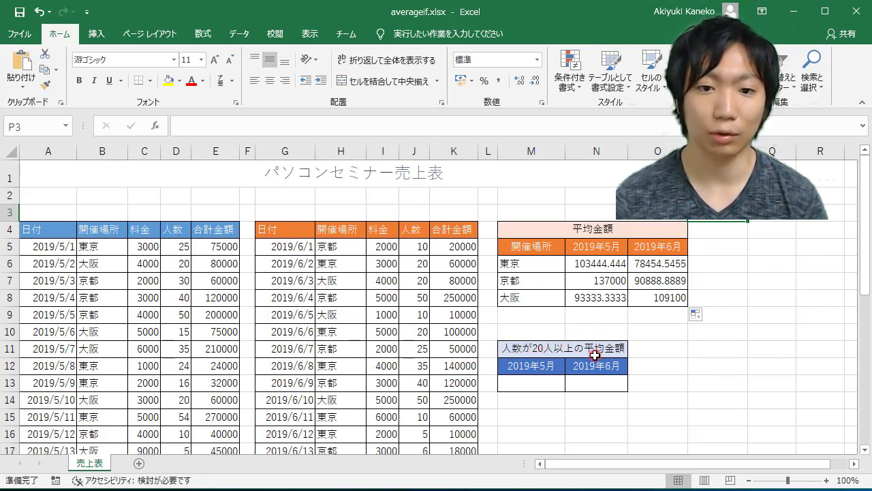
left_click(538, 383)
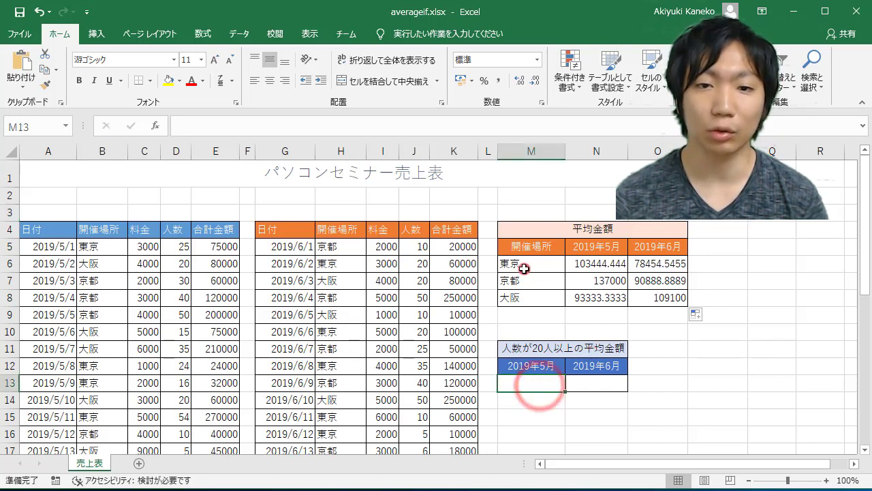
double_click(609, 263)
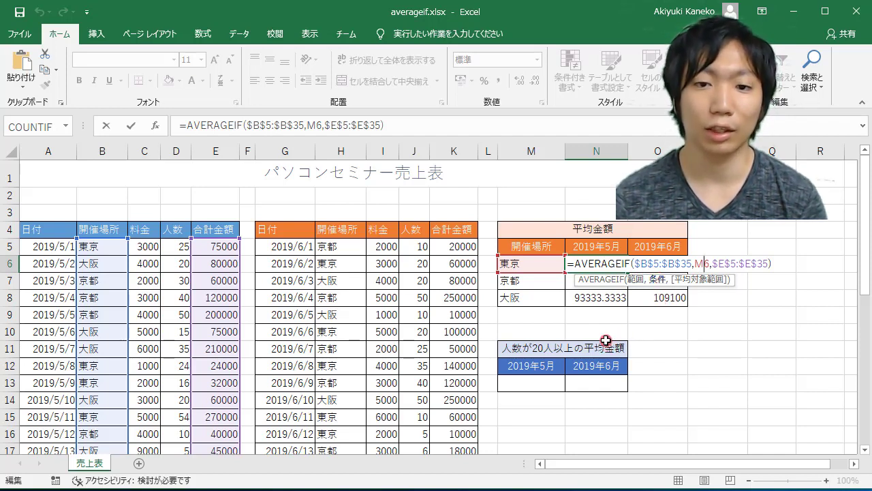
key("Return")
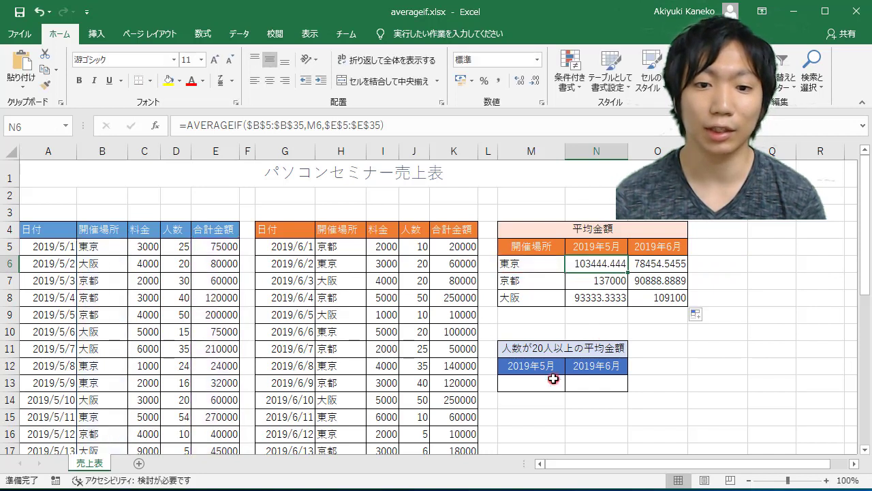
left_click(539, 383)
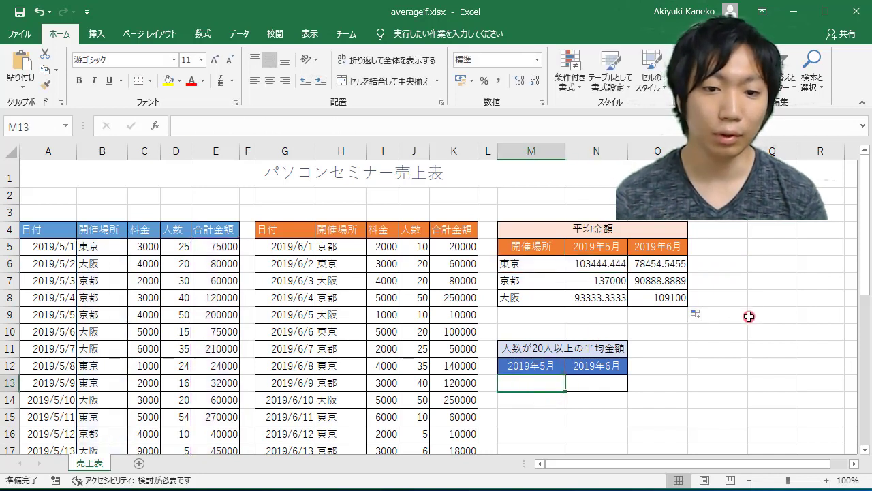
Step: In M13, start =AVERAGEIF( with attendance range D5:D35 as the criteria range
type("=")
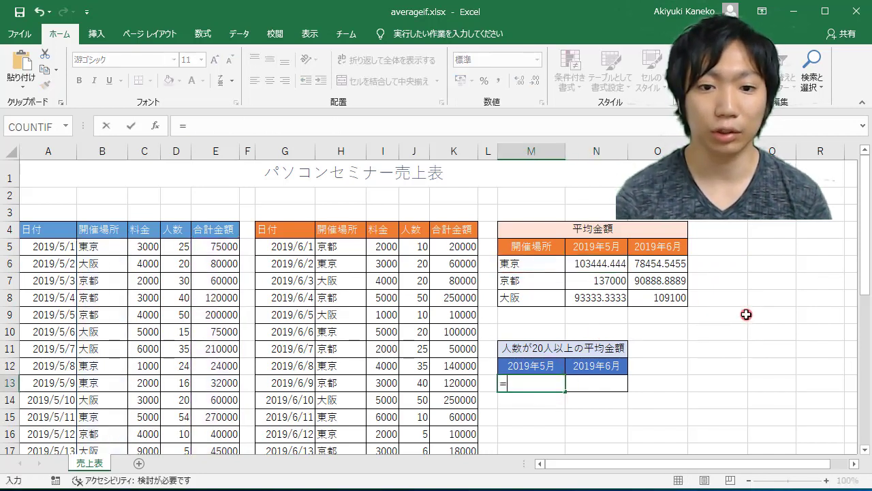
type("averageu")
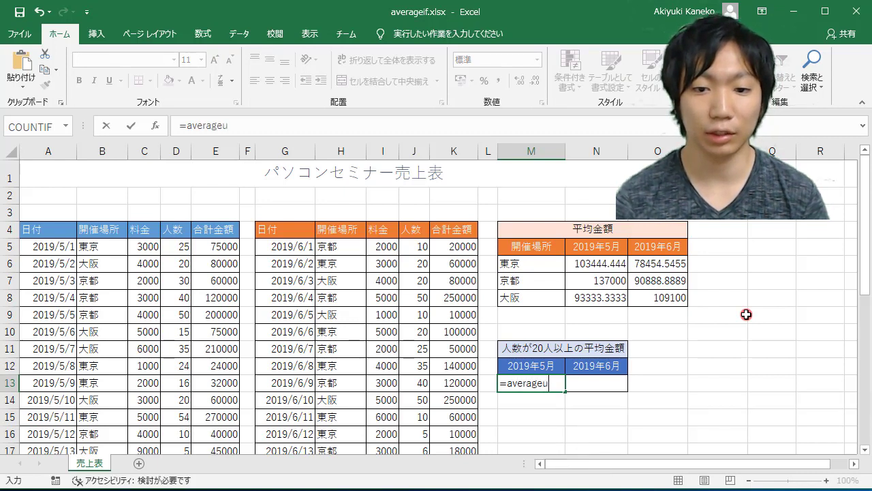
key("BackSpace")
key("BackSpace")
type("i")
key("Tab")
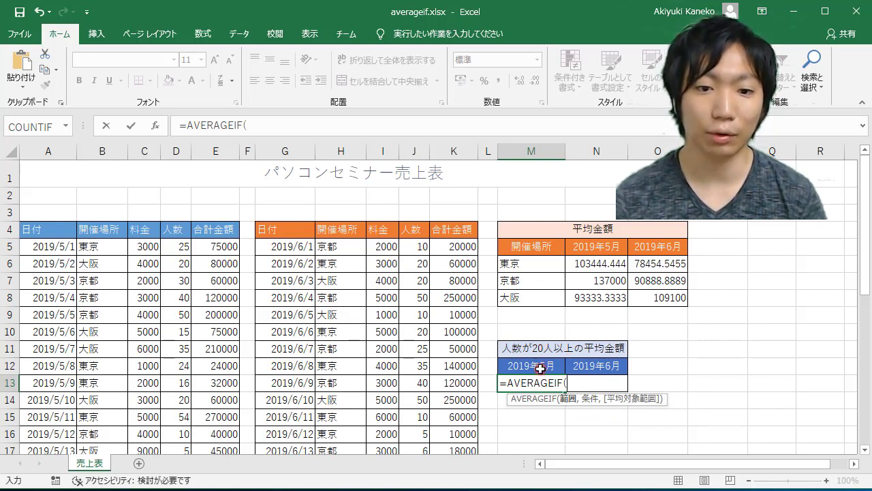
left_click(170, 252)
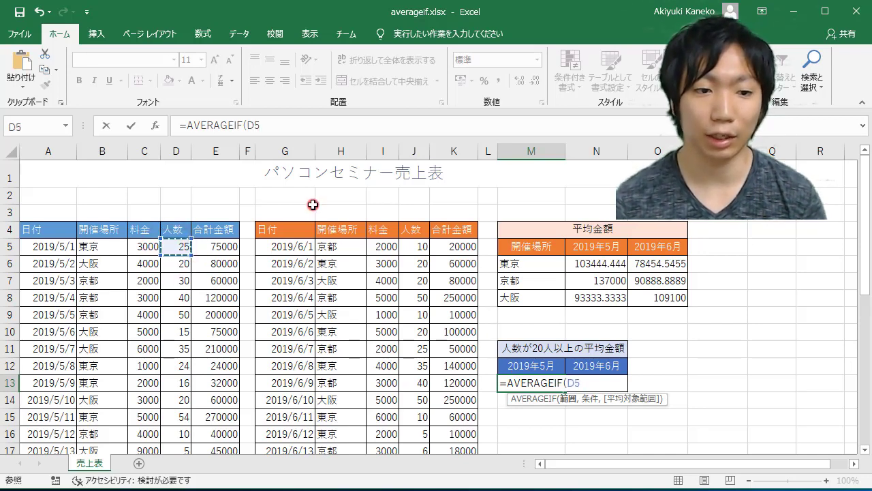
key("ctrl+shift+Down")
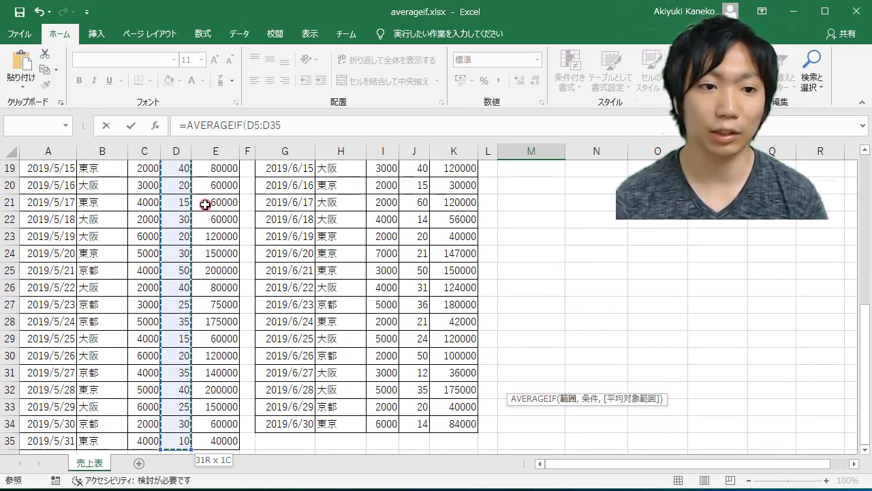
scroll(331, 200, "up", 3)
scroll(331, 234, "up", 2)
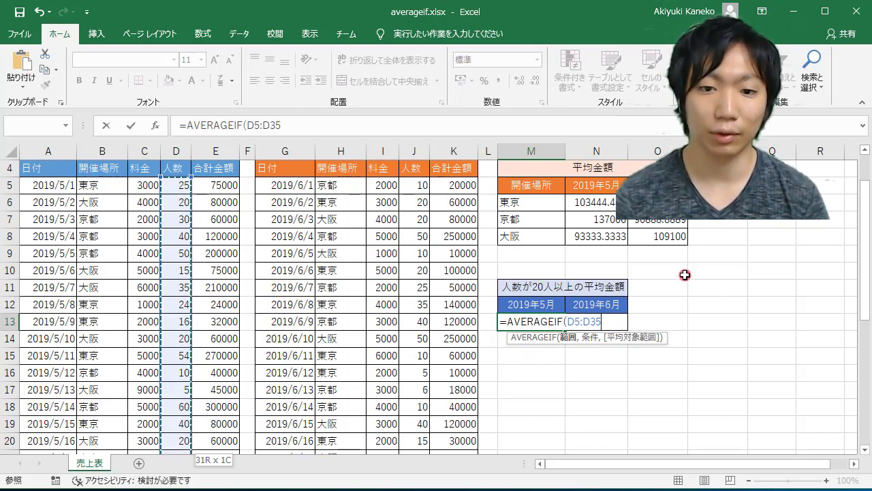
type(",")
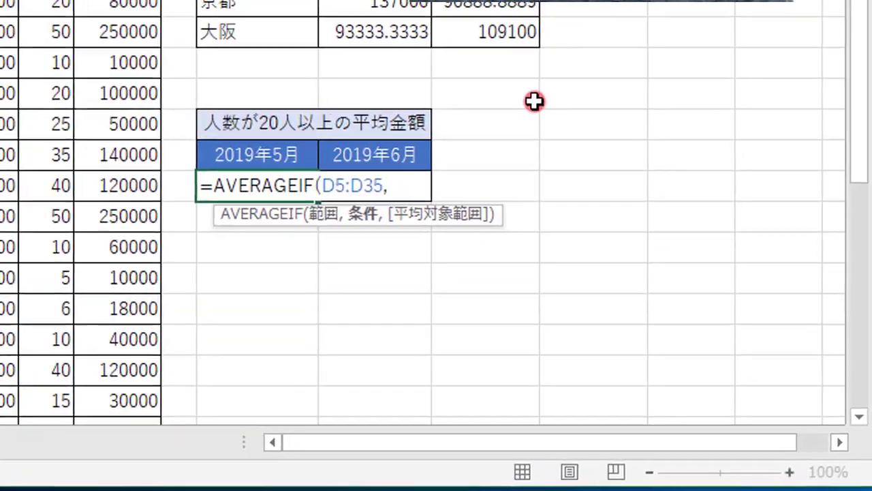
Step: Add ">=20" as the criteria argument of the M13 formula
type("\">")
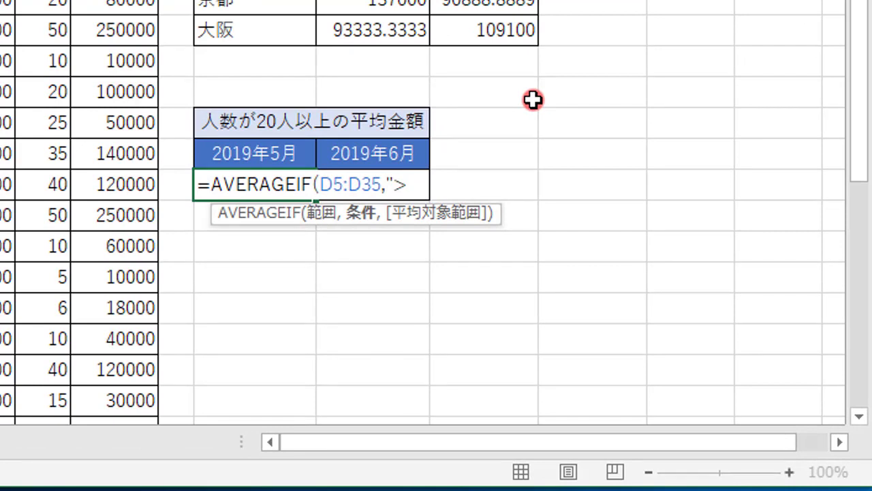
type("=20\"")
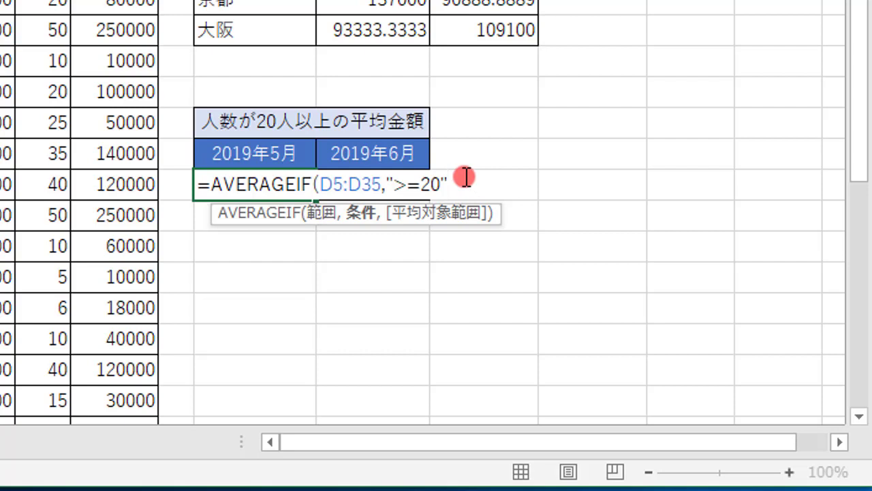
type(",")
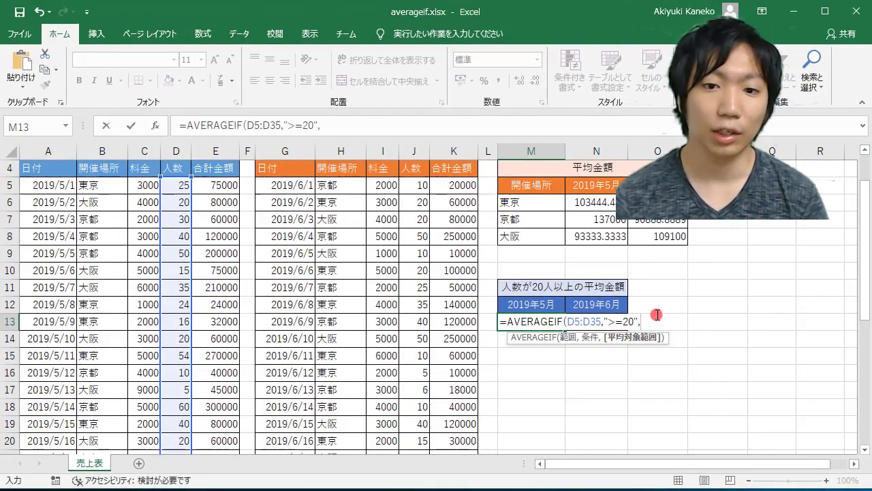
Step: Finish M13 with averaging range E5:E35, giving 127875 for May sessions with 20+ attendees
left_click(230, 184)
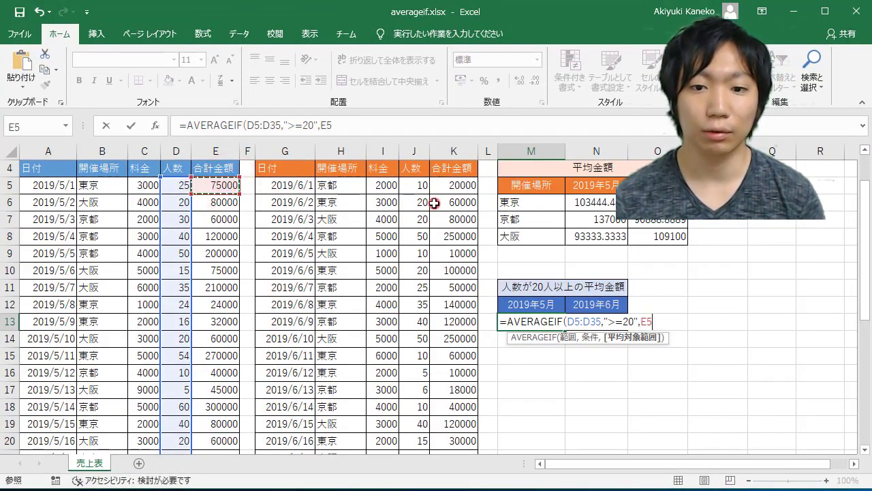
key("ctrl+shift+Down")
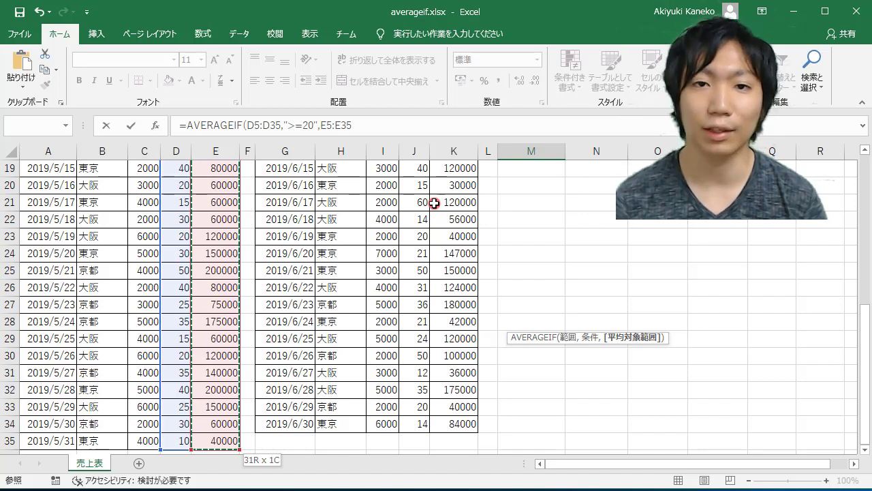
key("Return")
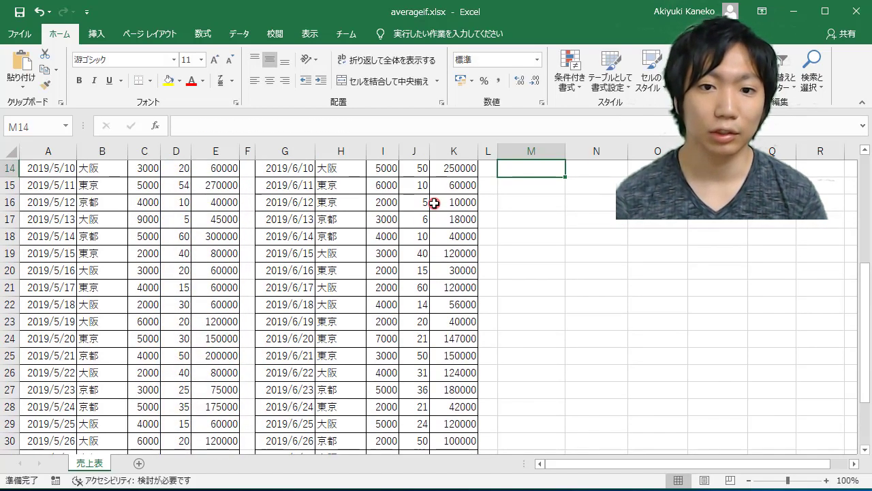
scroll(506, 210, "up", 2)
scroll(510, 203, "up", 1)
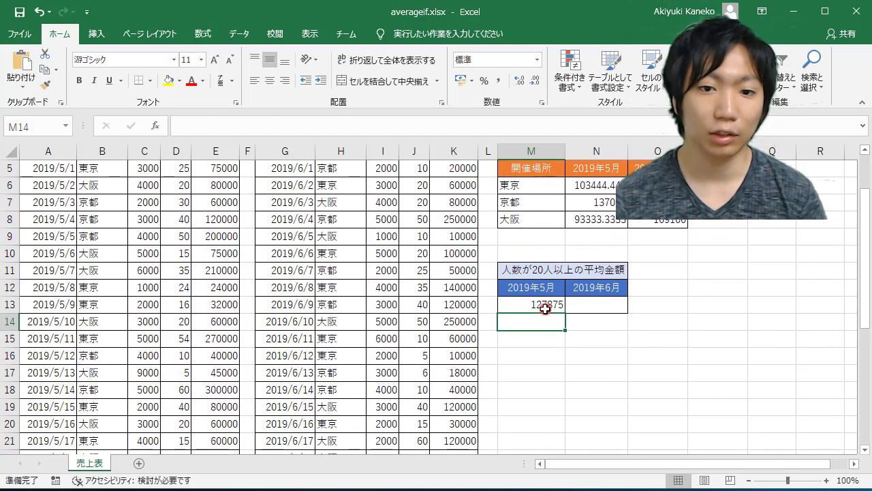
left_click(546, 308)
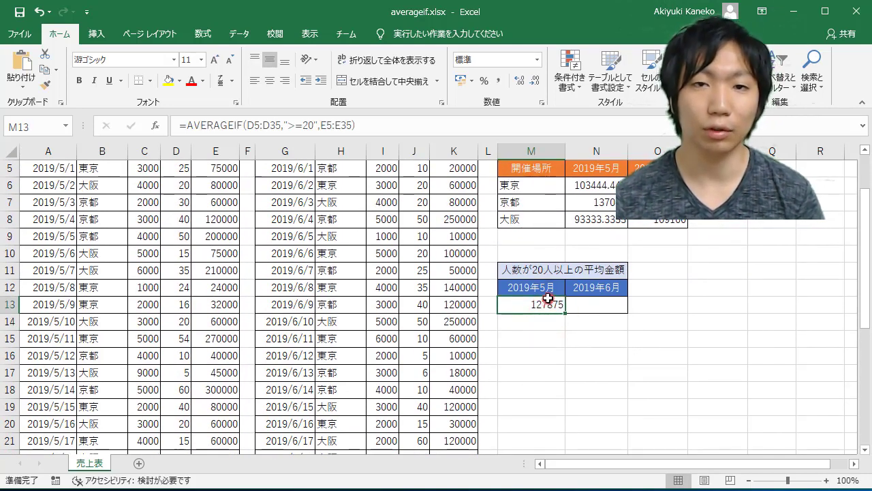
left_click(606, 299)
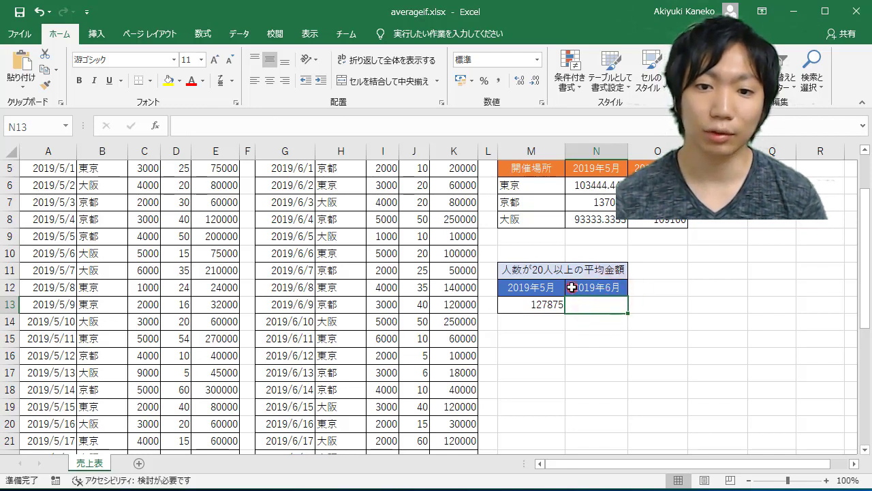
Step: Begin an AVERAGEIF formula in N13 with criteria range J5:J34 and criterion ">=20"
scroll(664, 303, "up", 1)
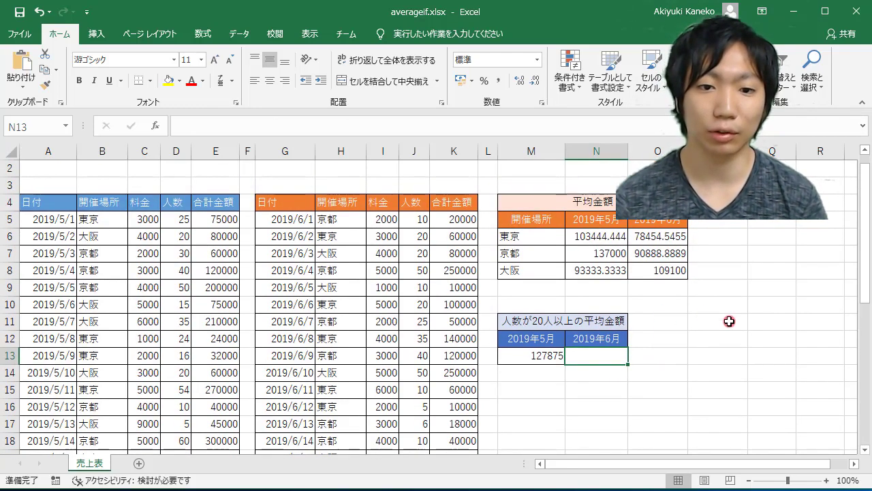
type("=aver")
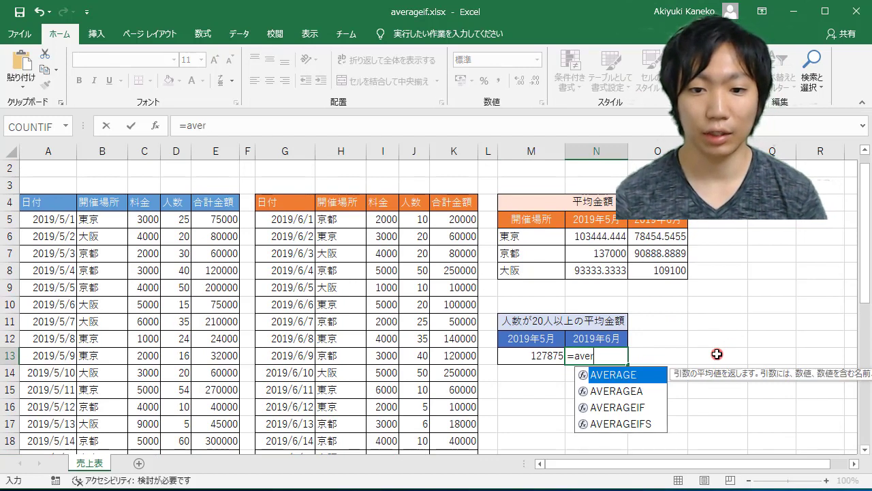
type("eif")
key("Tab")
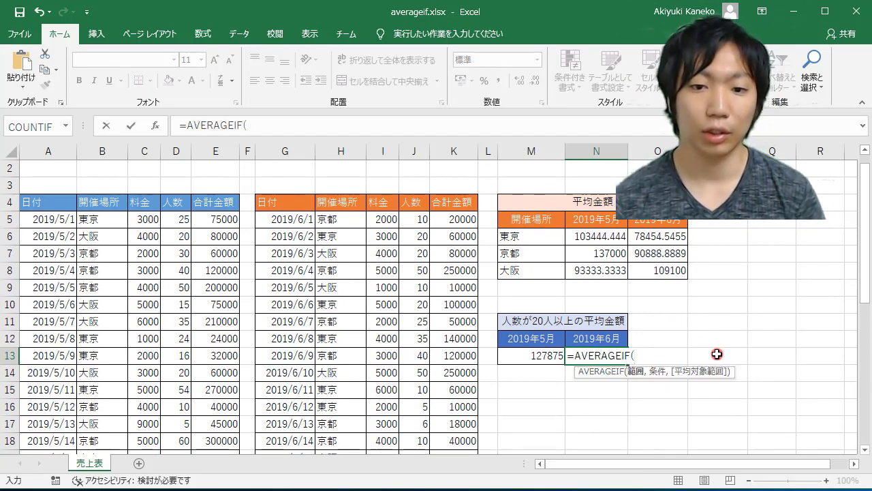
left_click(417, 219)
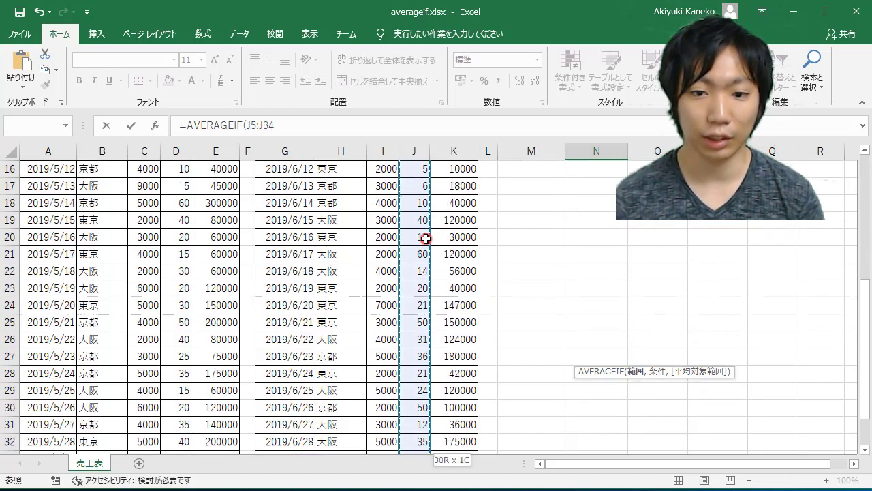
key("ctrl+shift+Down")
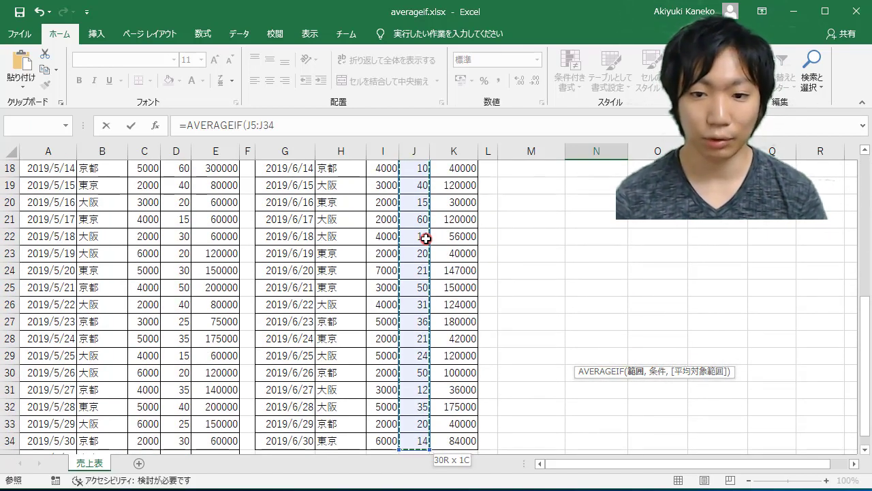
type(",")
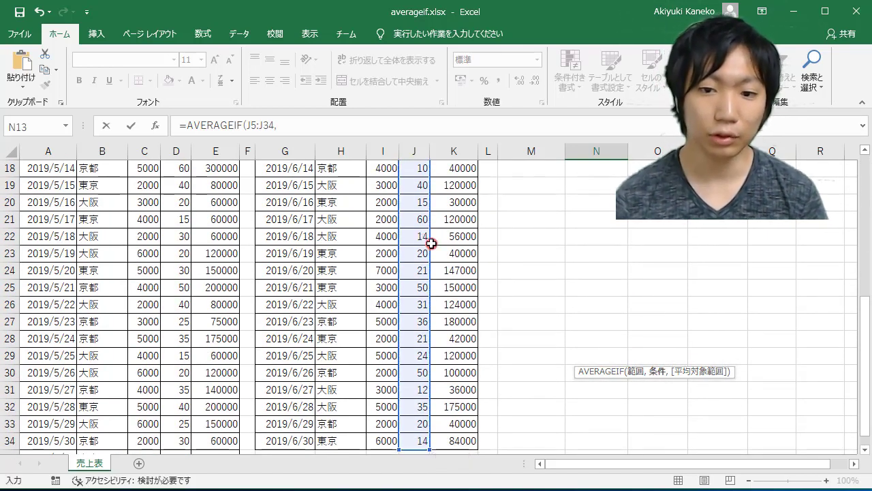
scroll(454, 250, "up", 4)
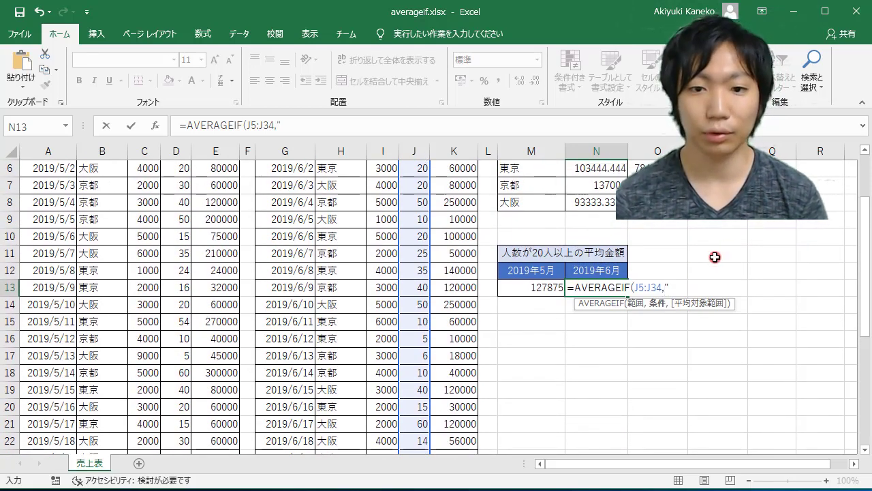
type("=")
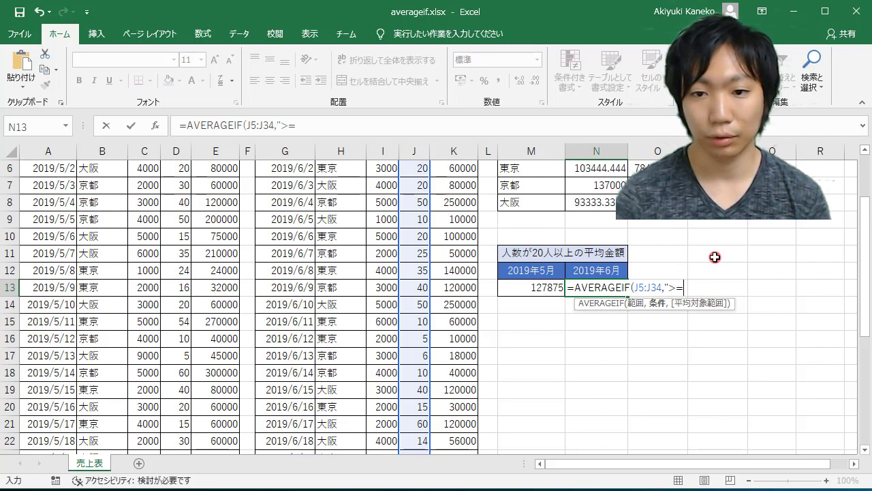
type("20\"")
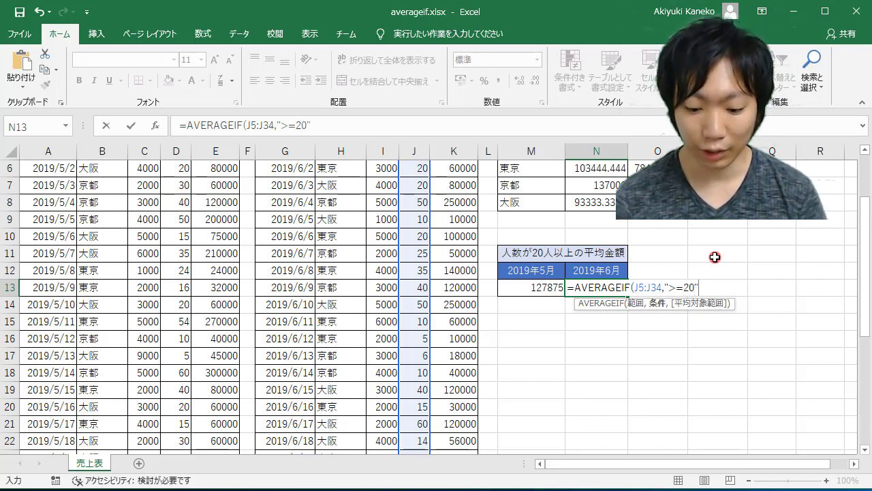
type(",")
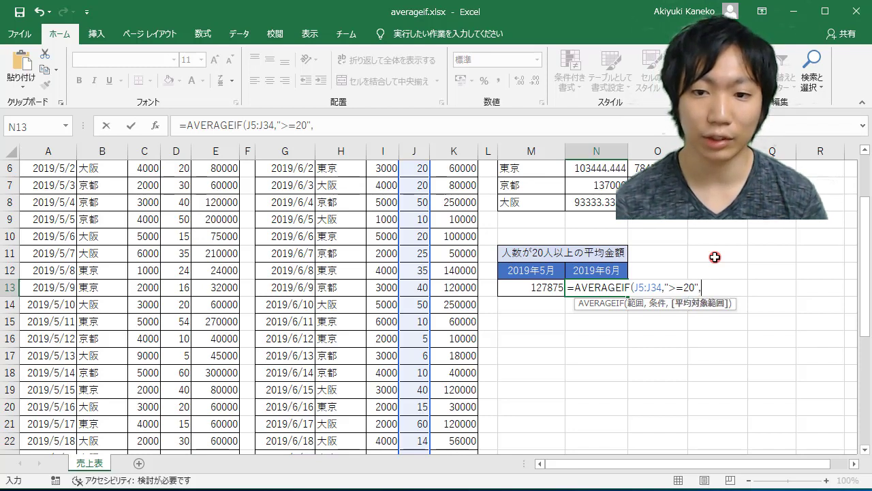
Step: Finish the formula with averaging range K5:K34, giving a June average of 120400
scroll(715, 257, "up", 2)
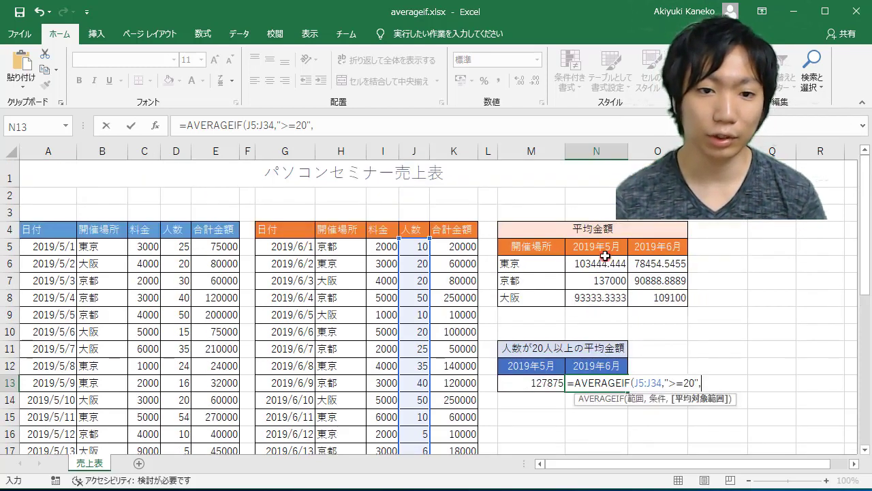
left_click(452, 246)
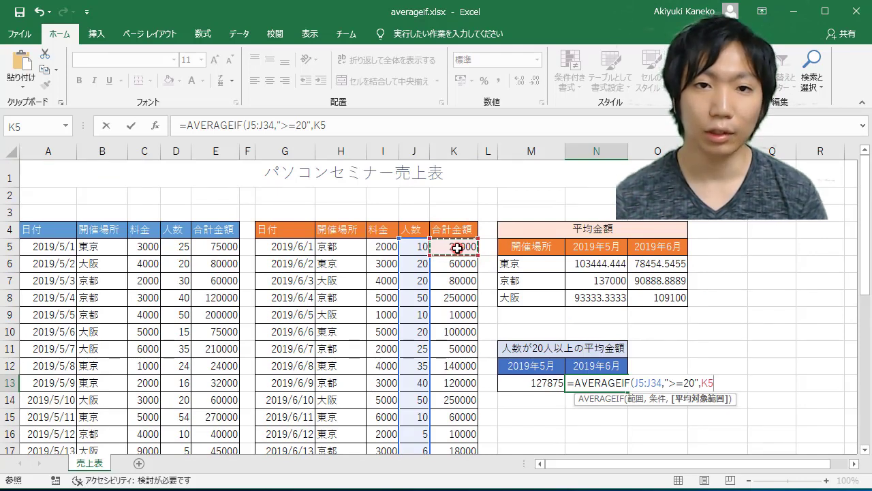
key("ctrl+shift+Down")
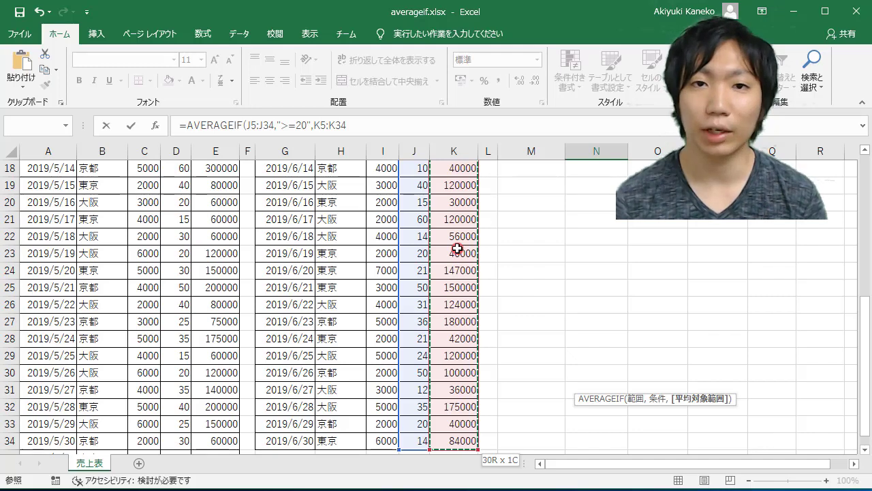
key("Return")
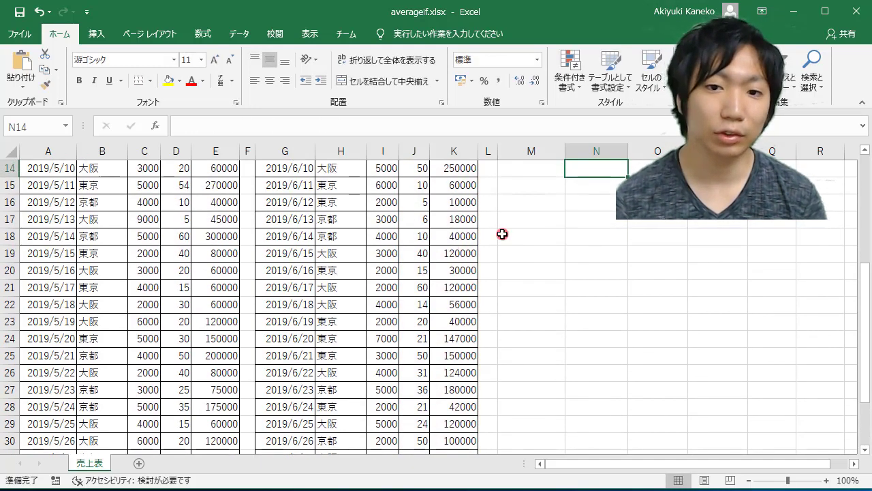
scroll(518, 272, "up", 3)
left_click(598, 356)
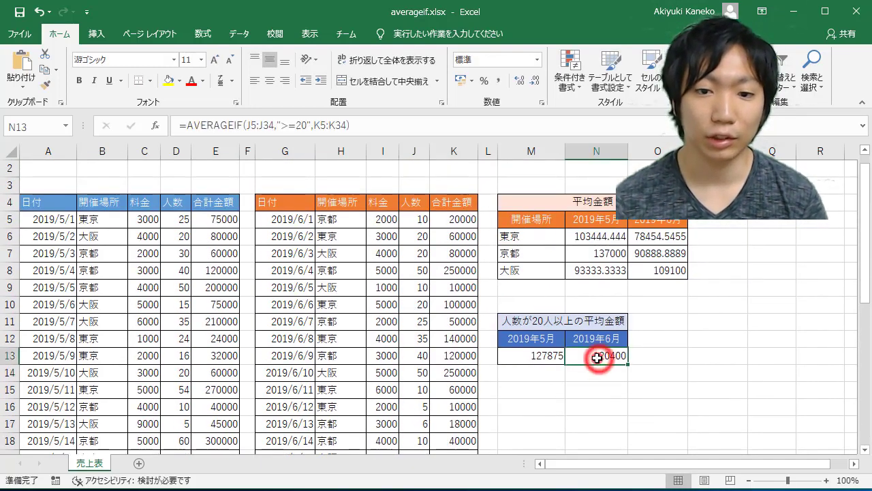